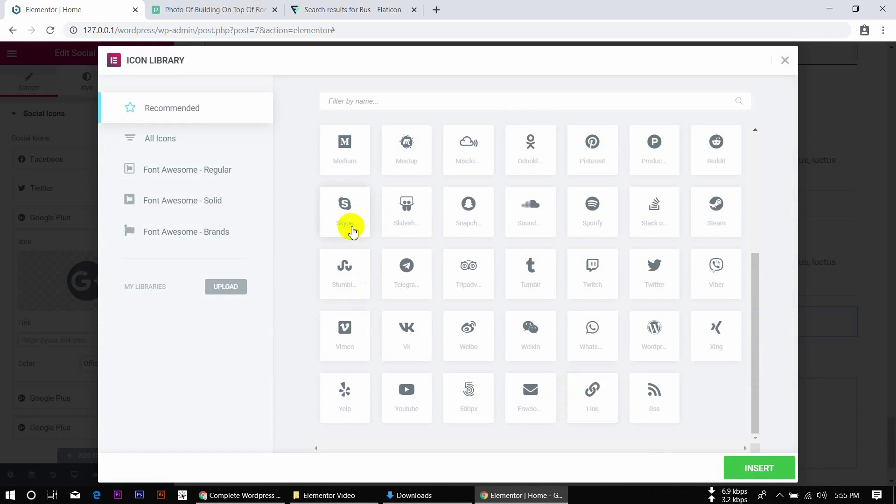
- Insert the Skype icon for the third social item and replace the fourth item's icon with Snapchat
left_click(738, 469)
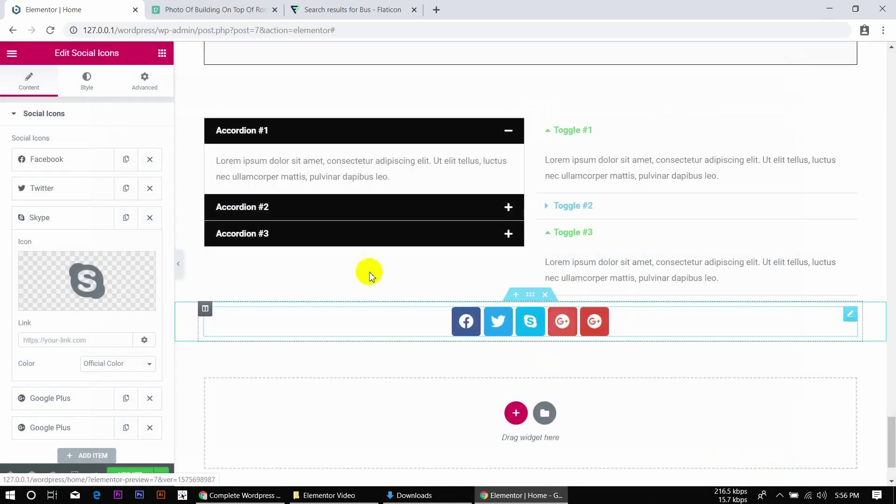
left_click(89, 223)
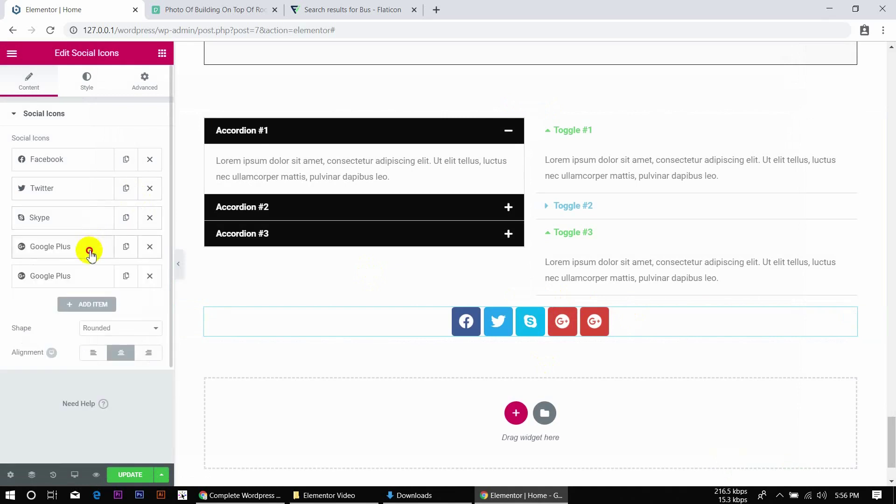
left_click(91, 254)
left_click(89, 312)
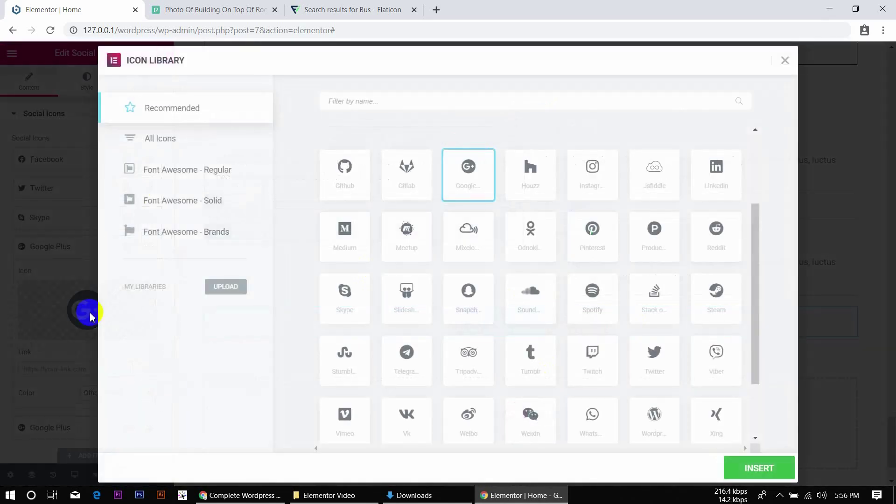
left_click(482, 298)
left_click(757, 468)
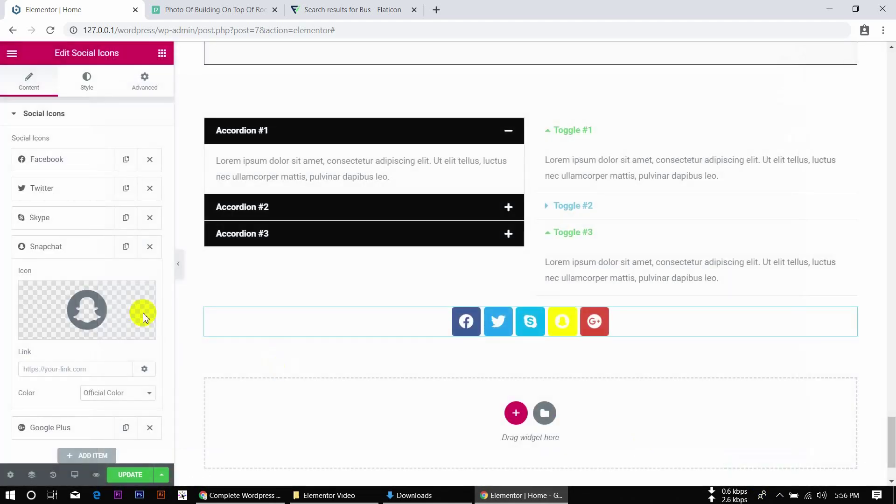
left_click(44, 248)
- Replace the last Google Plus item's icon with the Github icon from the recommended icons
left_click(70, 276)
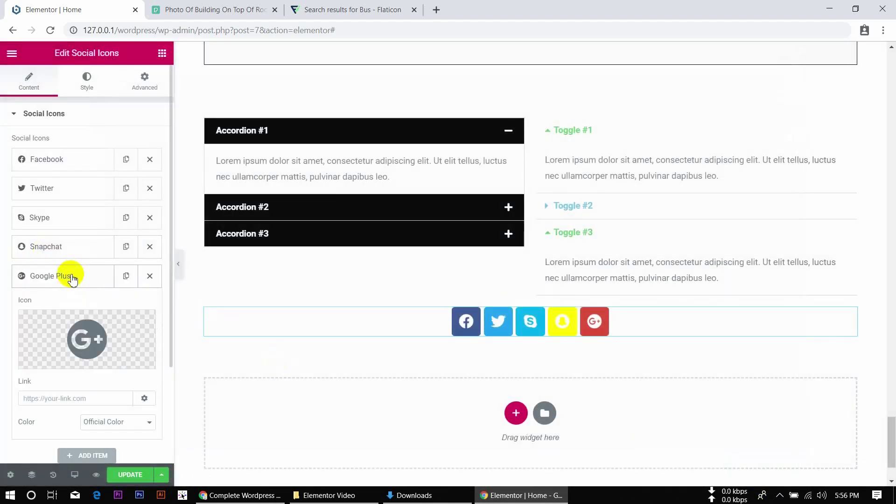
left_click(91, 348)
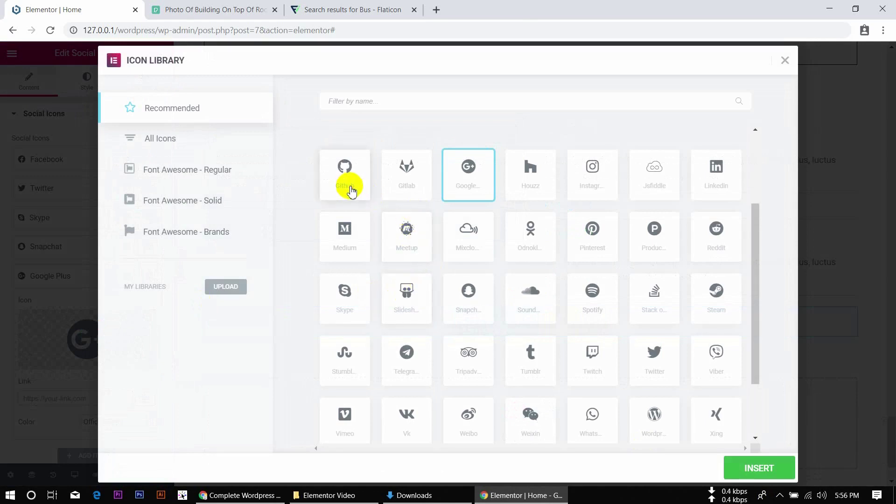
left_click(351, 191)
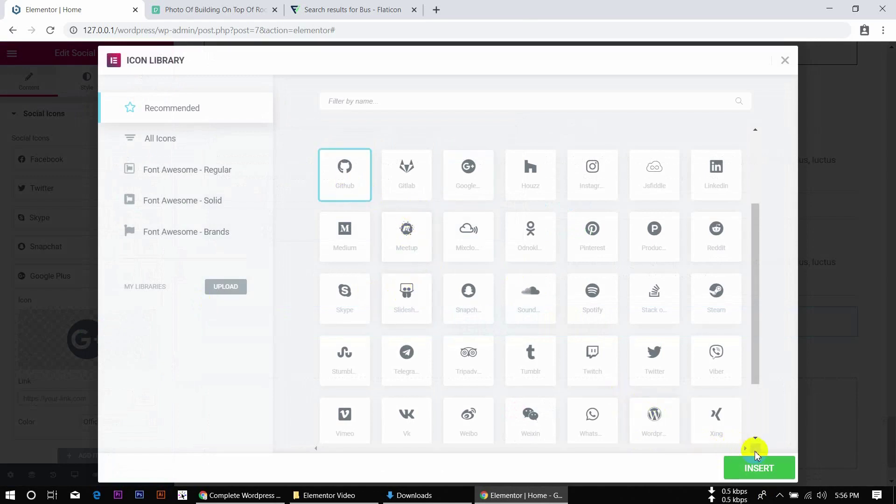
left_click(762, 469)
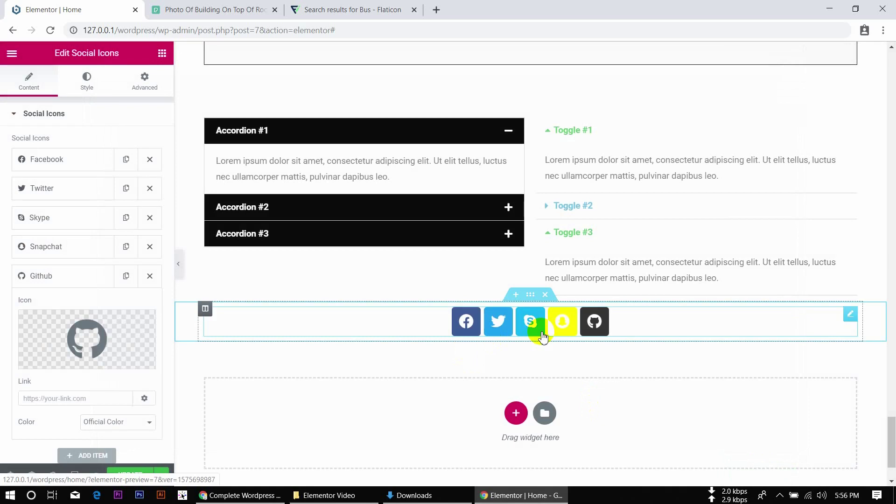
left_click(15, 115)
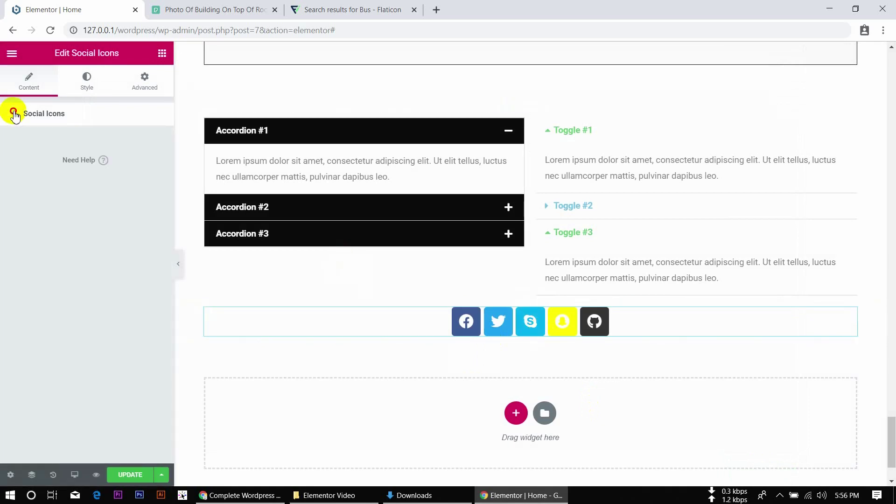
left_click(16, 114)
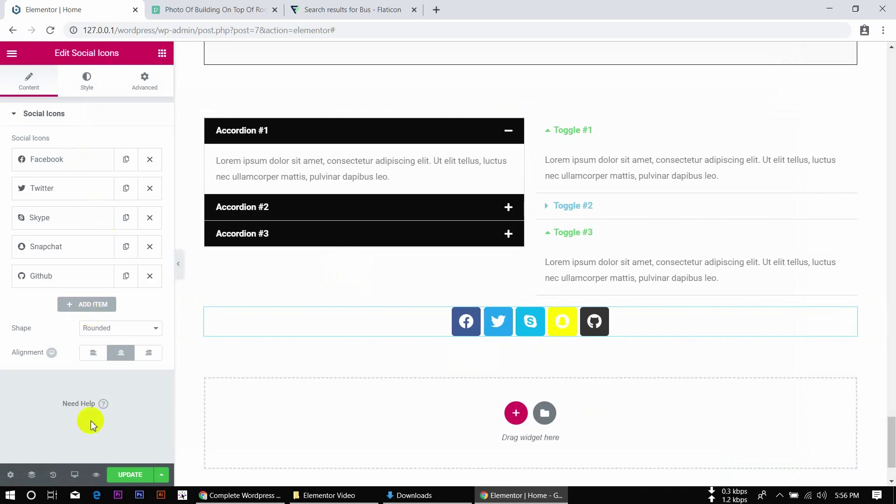
- Try the Circle and Rounded shapes on the social icons and set their shape to Square
left_click(92, 335)
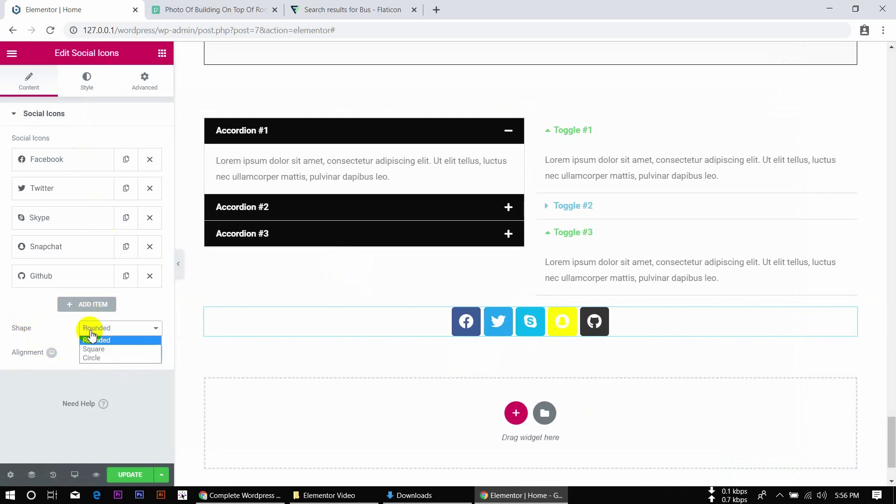
left_click(107, 358)
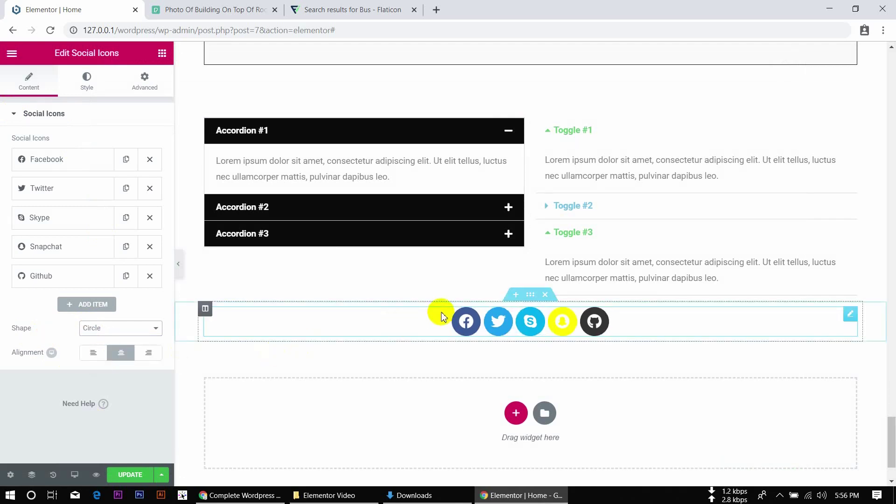
left_click(142, 328)
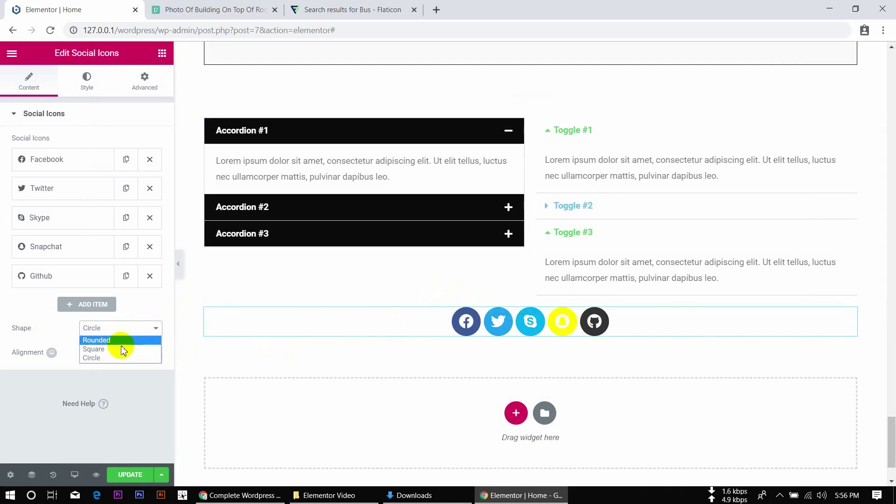
left_click(120, 350)
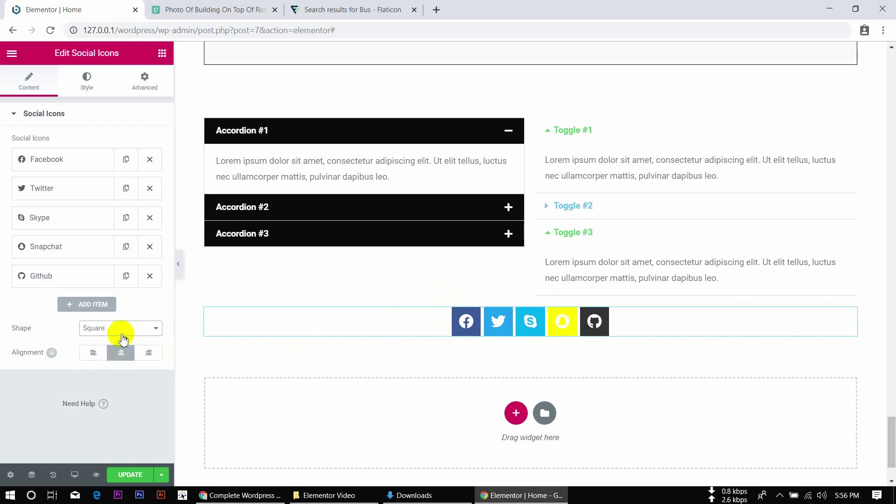
left_click(122, 331)
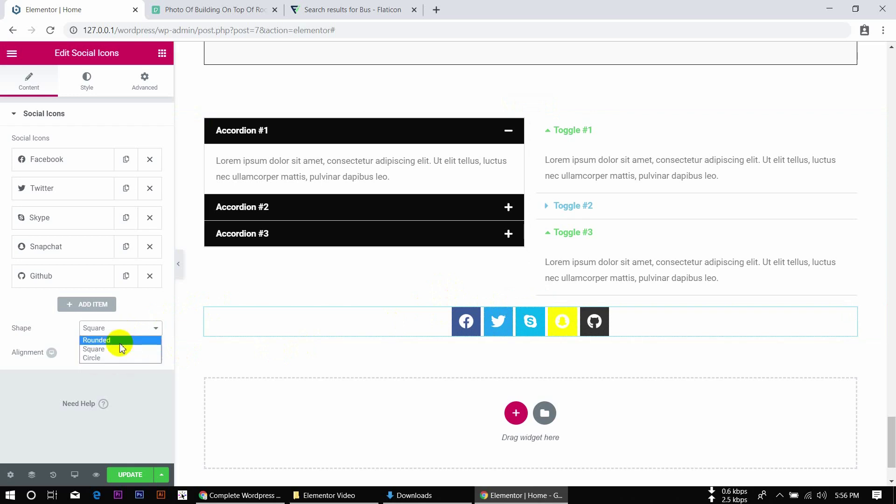
left_click(120, 344)
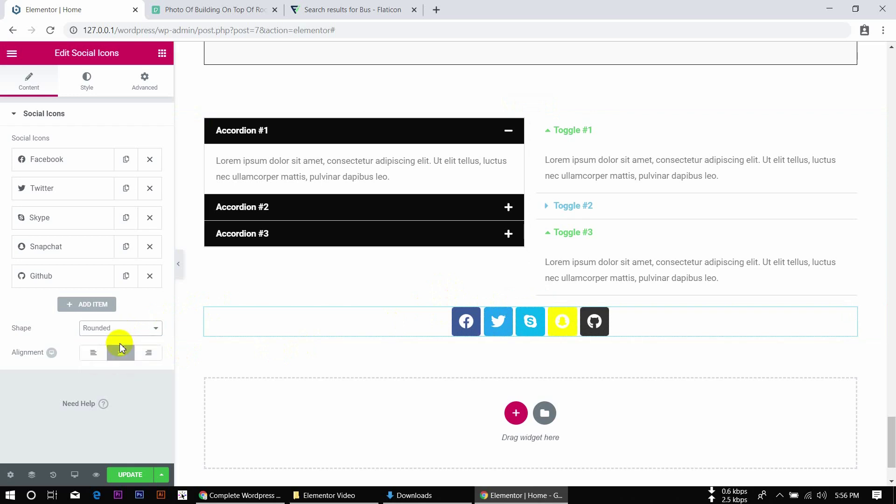
left_click(120, 328)
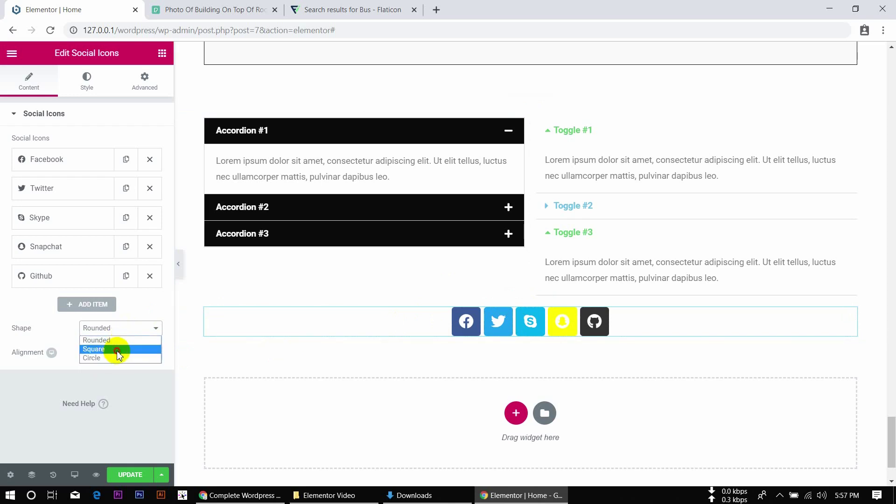
left_click(118, 350)
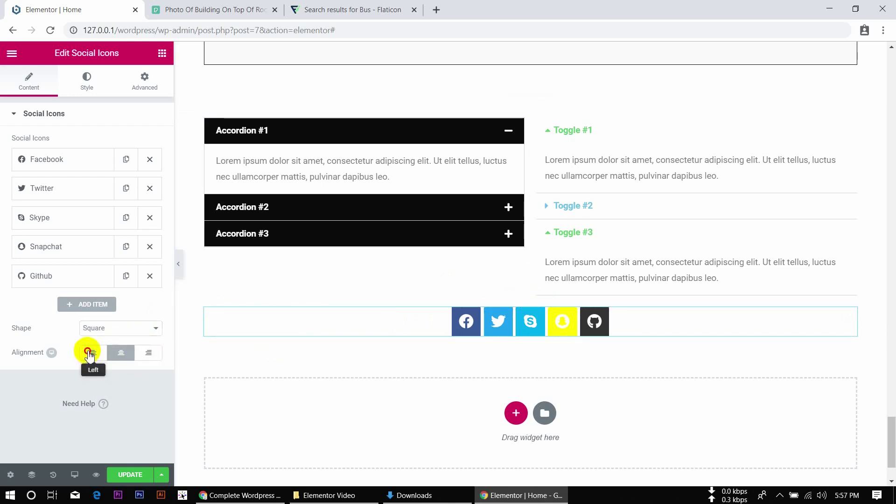
- Try left and right alignment for the row of social icons and return it to centre
left_click(90, 353)
left_click(120, 353)
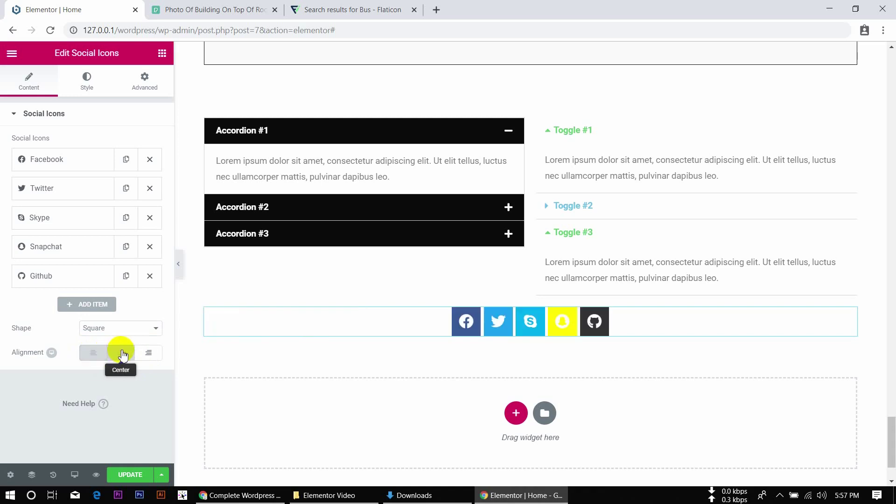
left_click(153, 353)
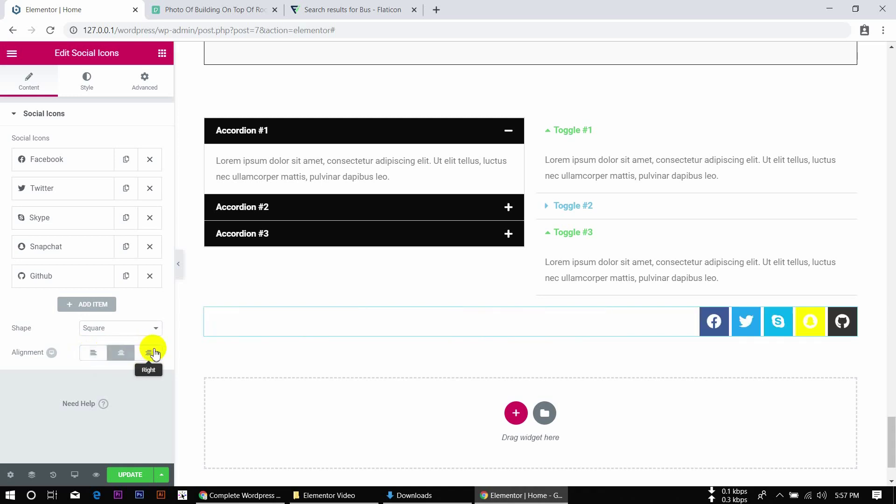
left_click(126, 353)
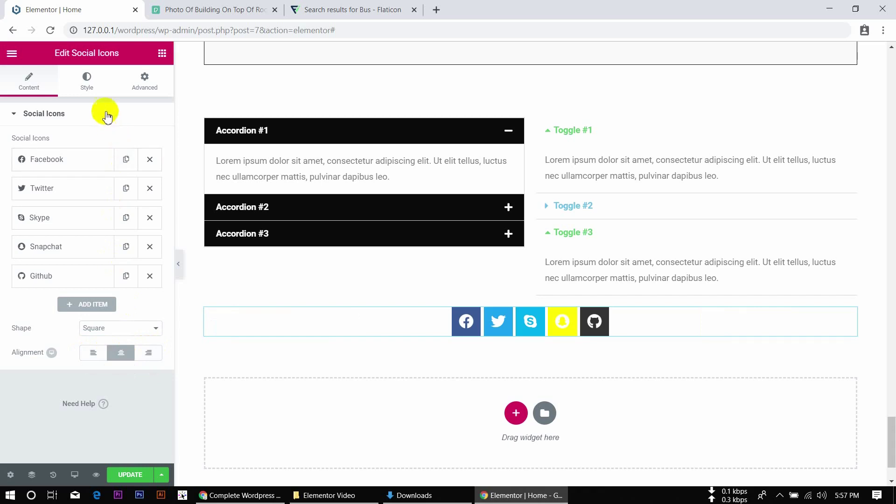
- Set the social icons' color style to Custom with a black primary color and a white secondary color
left_click(90, 87)
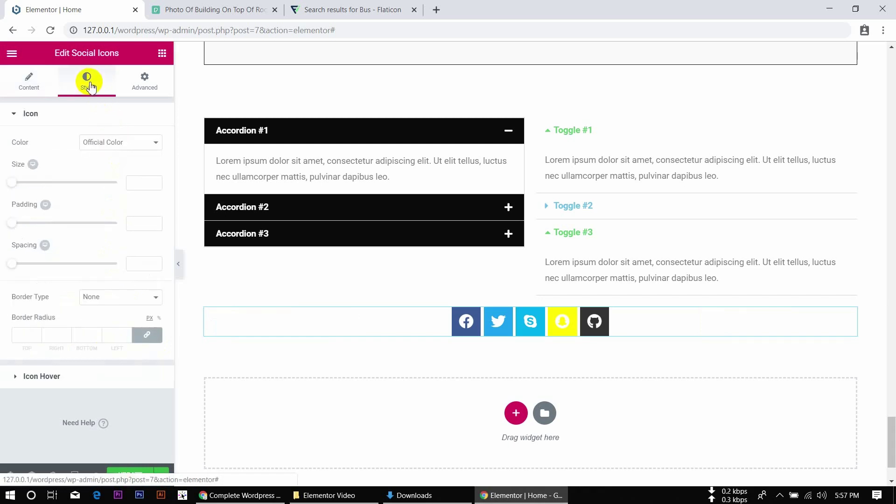
left_click(117, 147)
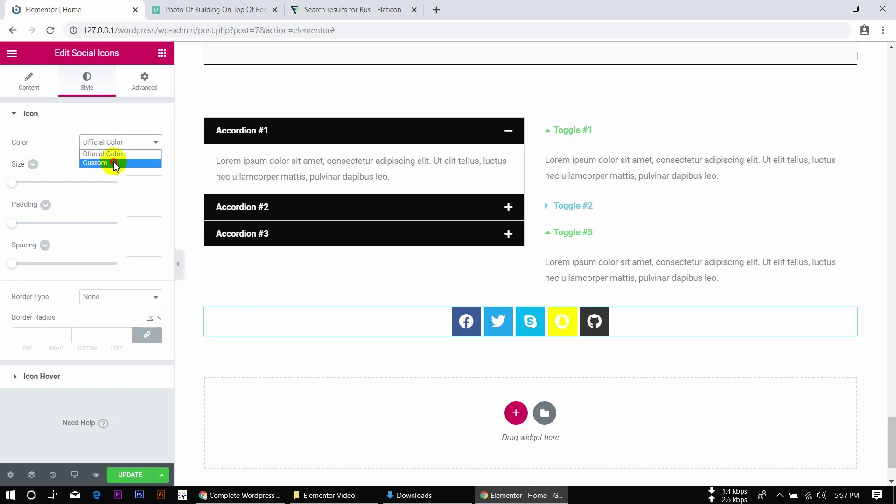
left_click(116, 163)
left_click(144, 172)
left_click_drag(60, 272, 9, 290)
left_click(148, 166)
left_click(149, 200)
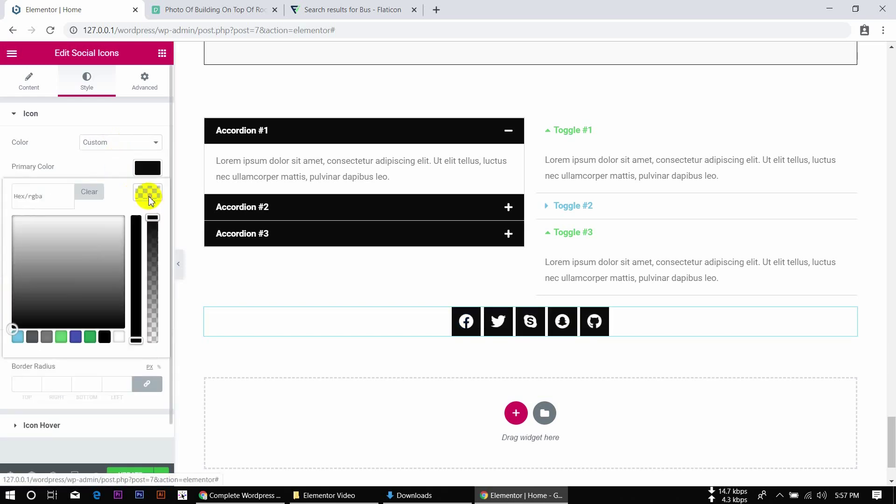
left_click(516, 325)
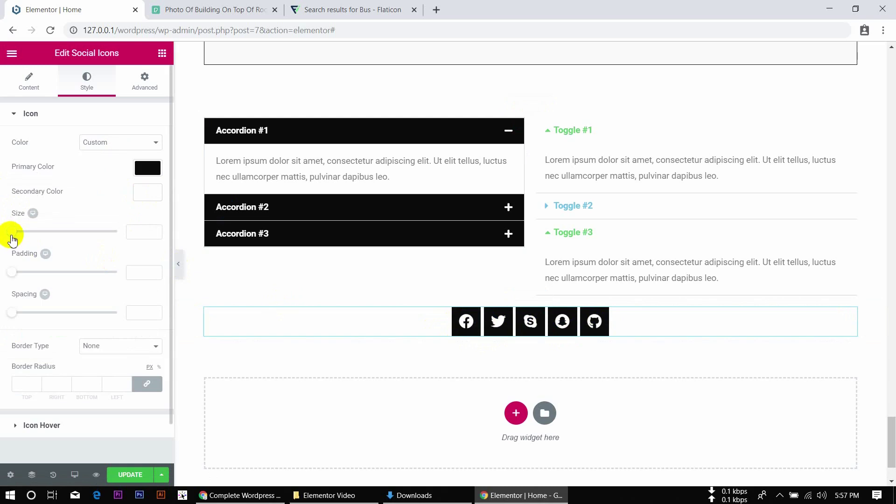
- Set the social icons' size to 27, their padding to 0.3 and the spacing between them to 9
mouse_move(10, 235)
left_mouse_down()
mouse_move(91, 233)
mouse_move(9, 232)
mouse_move(46, 233)
mouse_move(12, 226)
mouse_move(20, 230)
left_mouse_up()
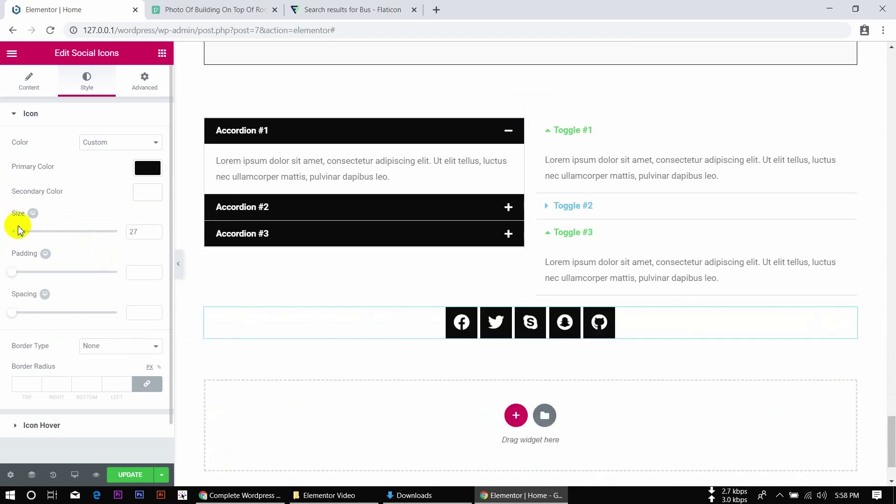
left_click_drag(12, 273, 20, 252)
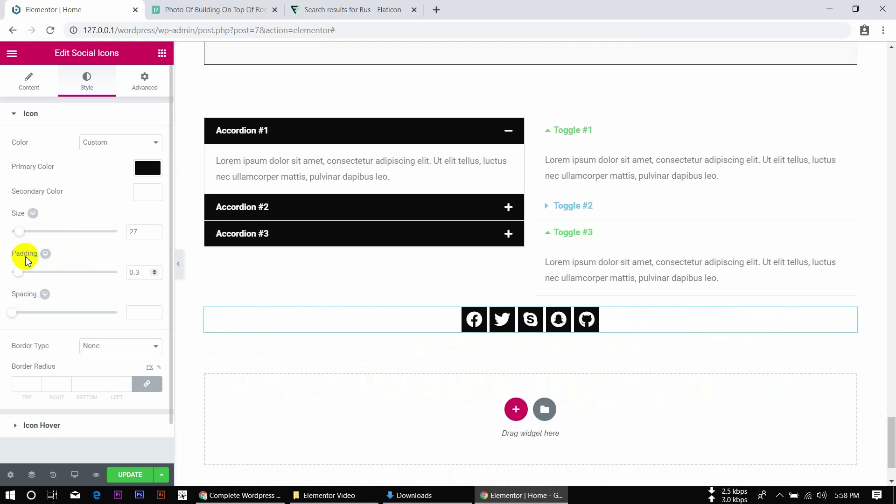
mouse_move(10, 313)
left_mouse_down()
mouse_move(76, 306)
mouse_move(20, 309)
left_mouse_up()
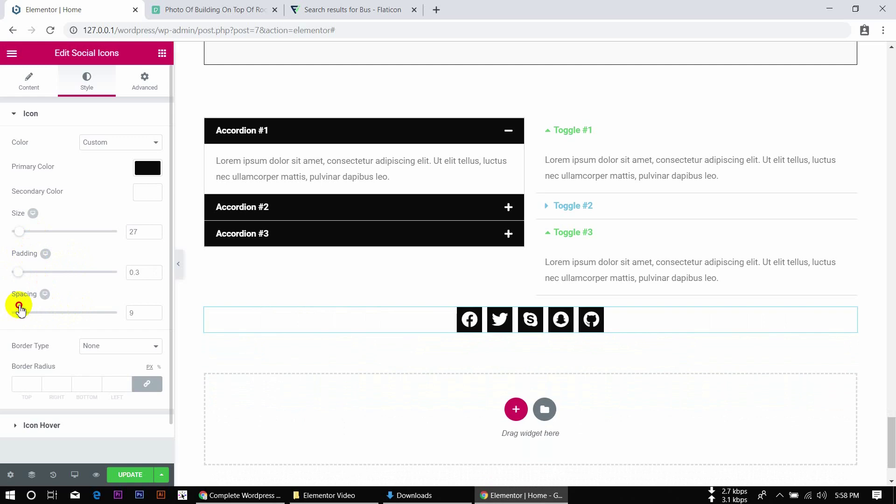
- Try a border radius of 50 px on all corners of the social icons with border type None, and clear it
left_click(101, 356)
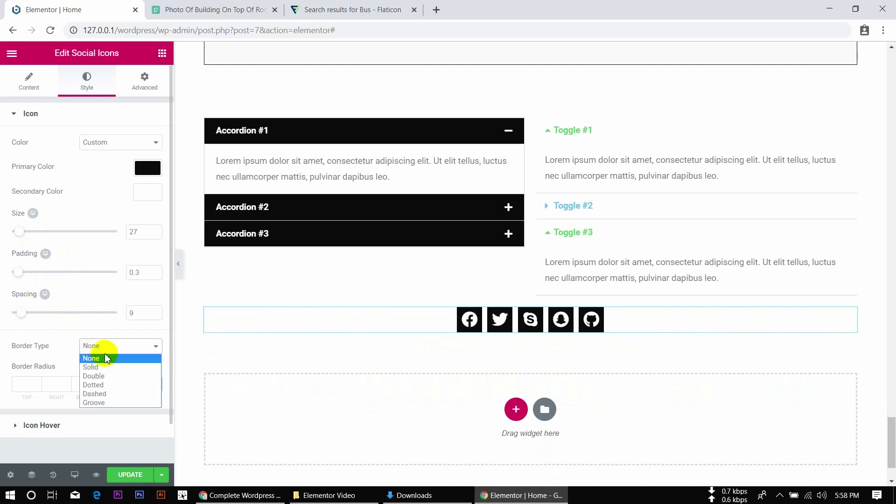
left_click(106, 357)
left_click(29, 386)
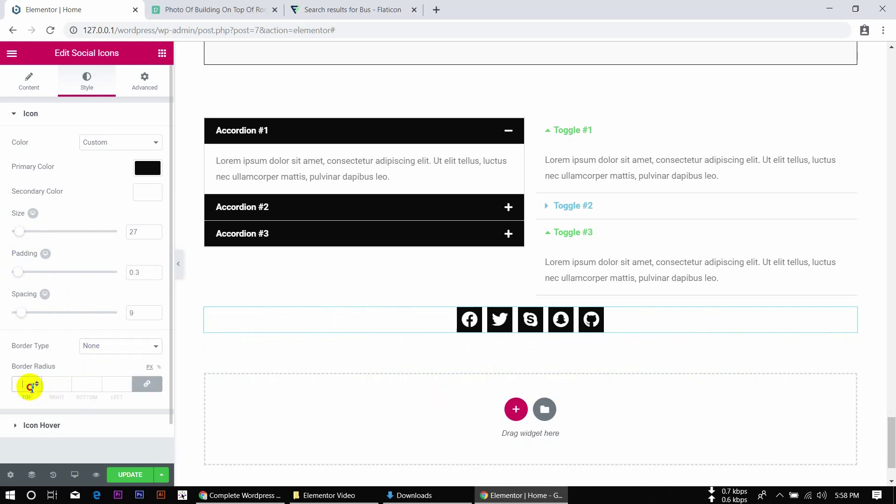
type("50")
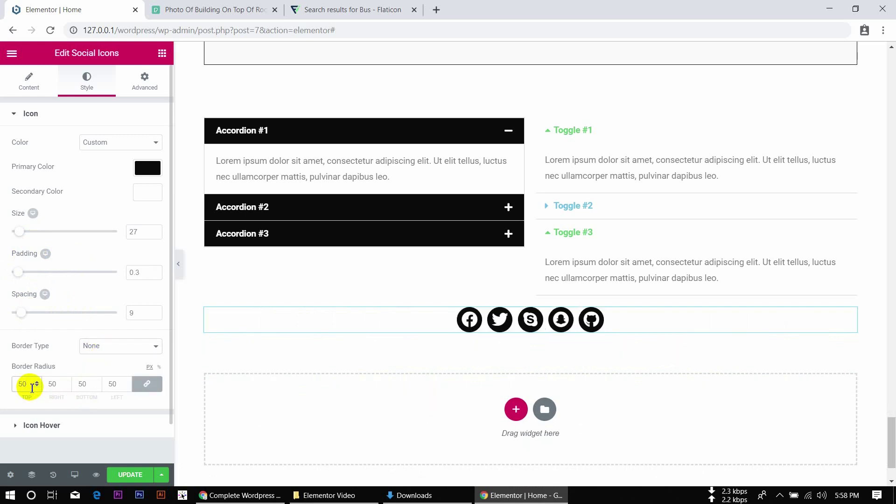
key("BackSpace")
key("BackSpace")
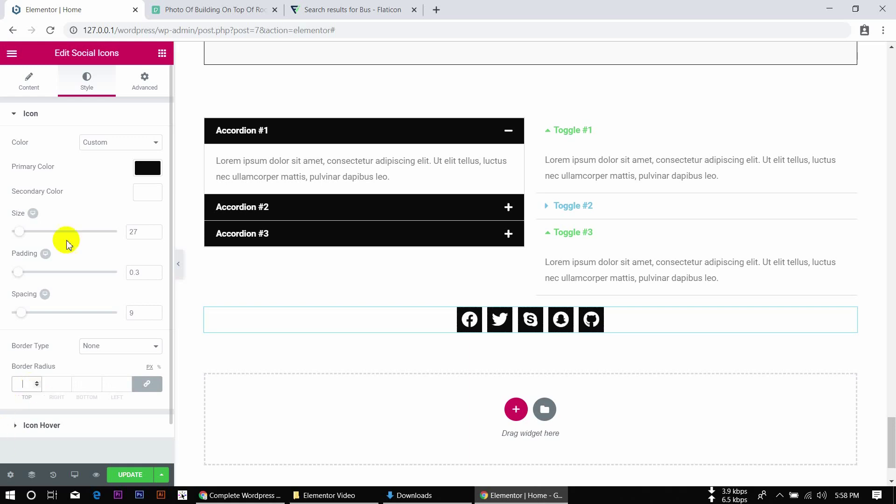
left_click(34, 114)
left_click(32, 115)
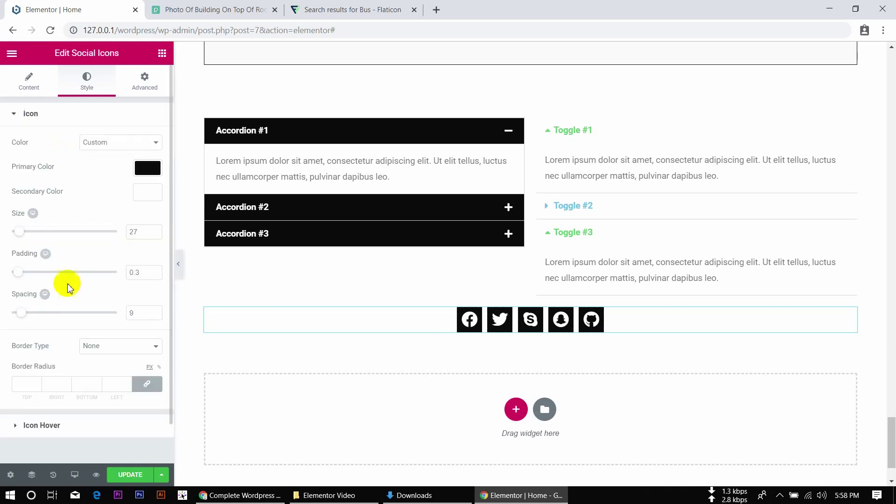
- Set the social icons' hover primary color to blue #4054b2 and their hover secondary color to white
left_click(33, 427)
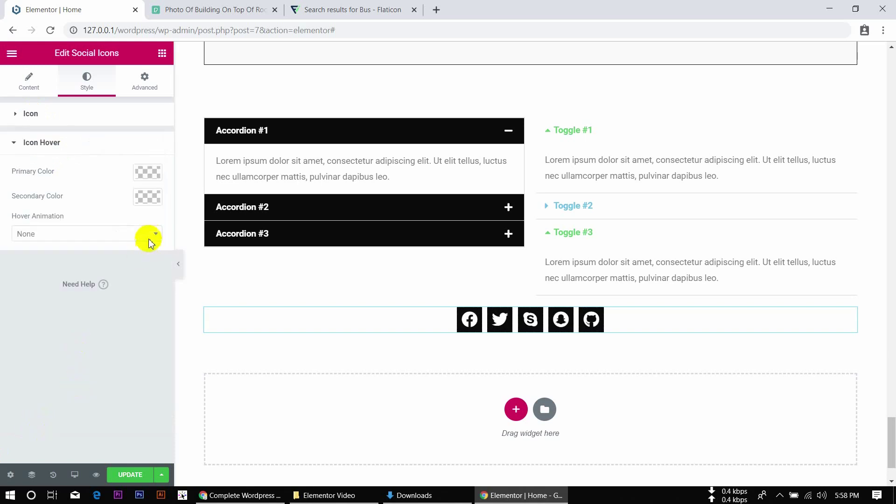
left_click(145, 174)
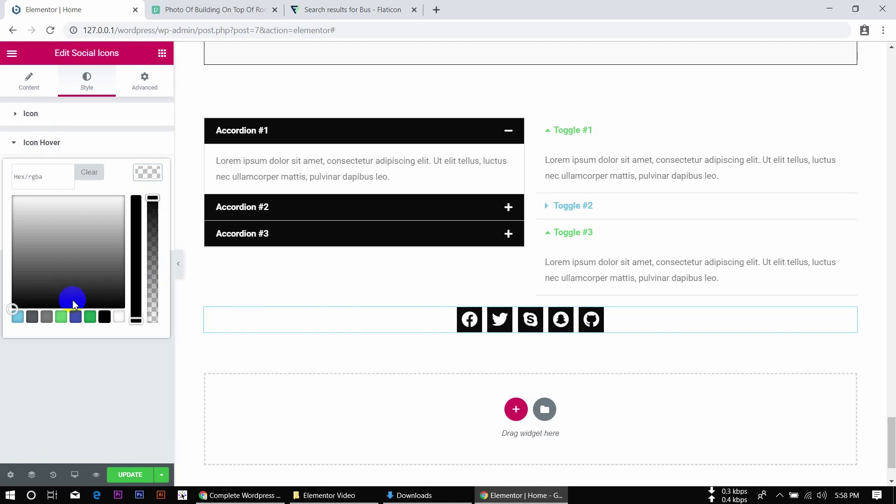
left_click(75, 319)
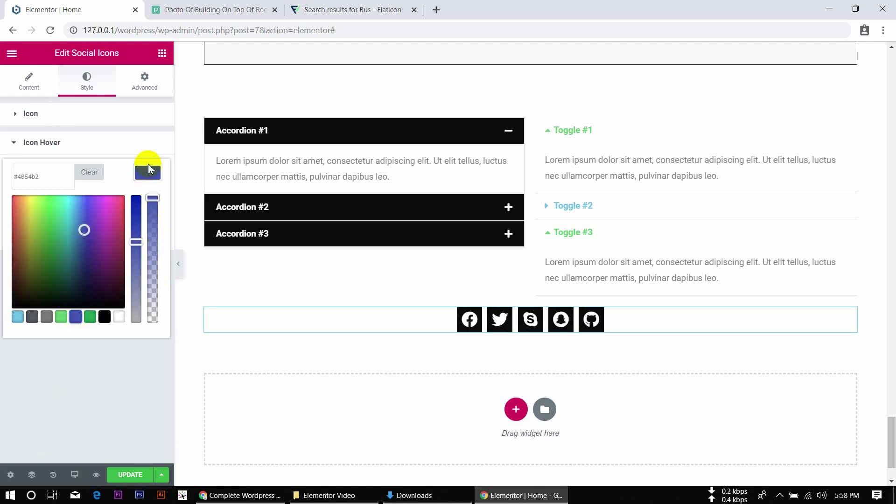
left_click(149, 171)
left_click(148, 197)
left_click(52, 250)
left_click(274, 332)
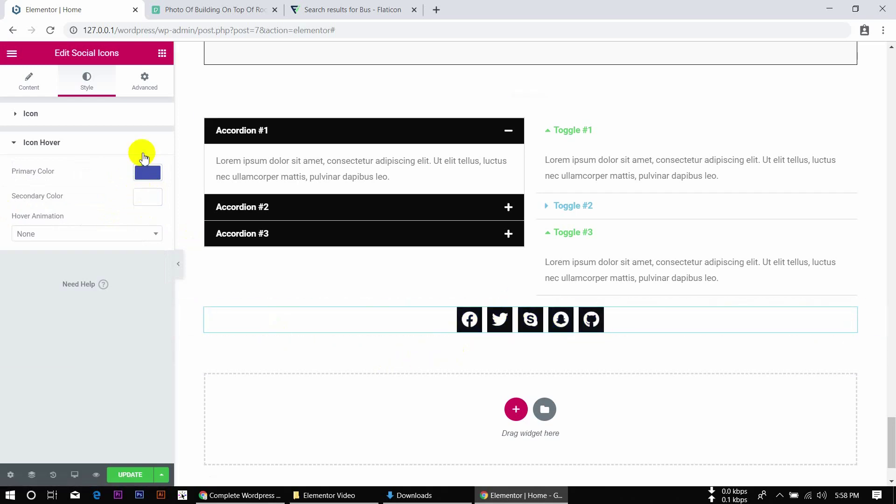
- Set the social icons' hover primary color to dark blue #00126d and their hover animation to Shrink
left_click(148, 172)
left_click_drag(132, 233, 143, 176)
left_click(85, 261)
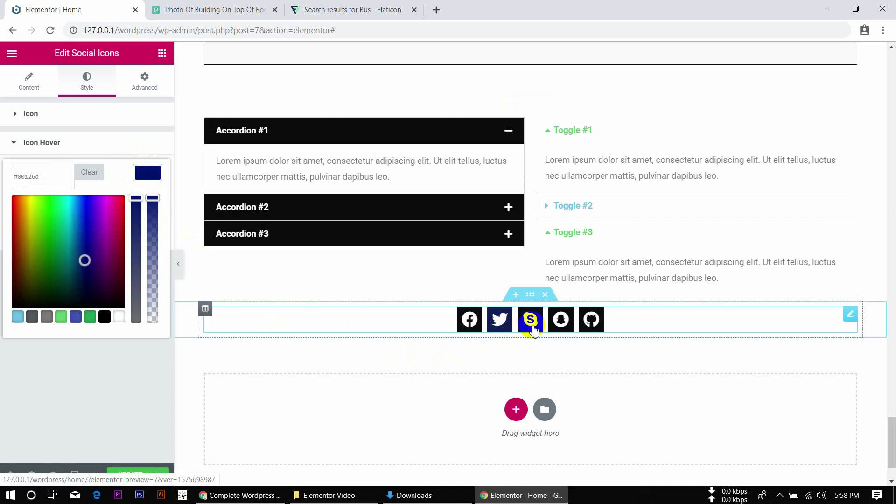
left_click(280, 275)
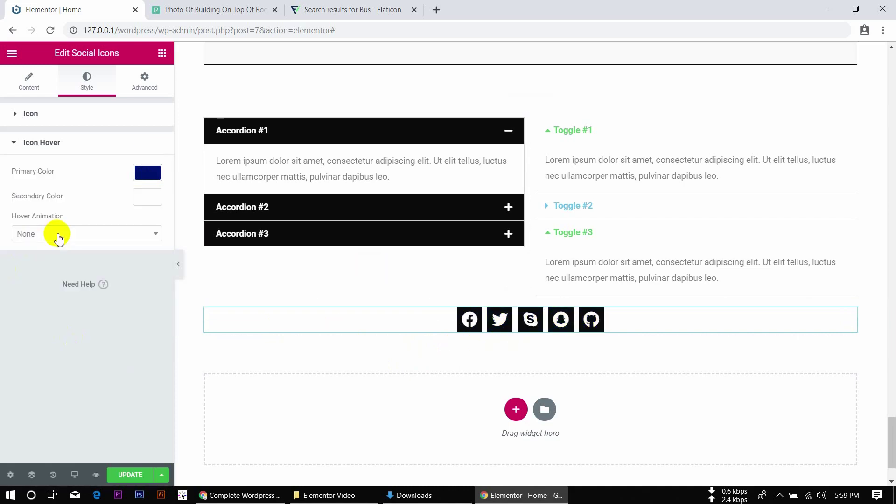
left_click(58, 238)
left_click(73, 290)
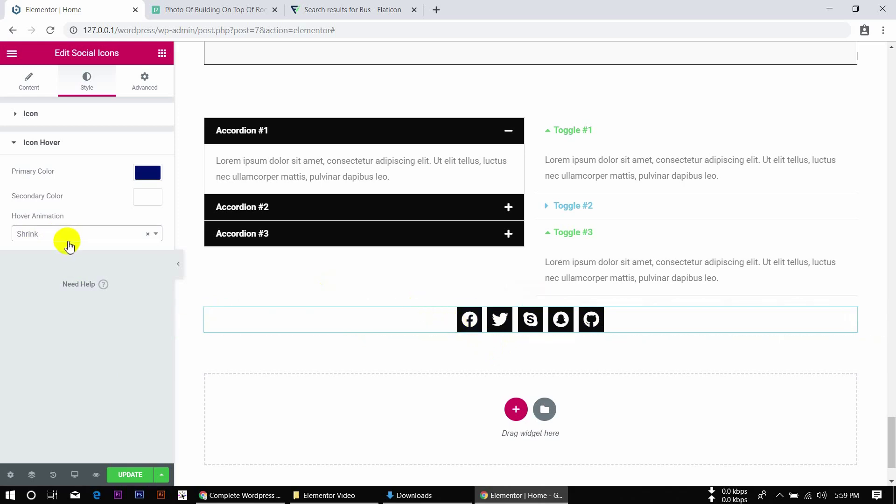
- Add a single-column section below the social icons
left_click(29, 81)
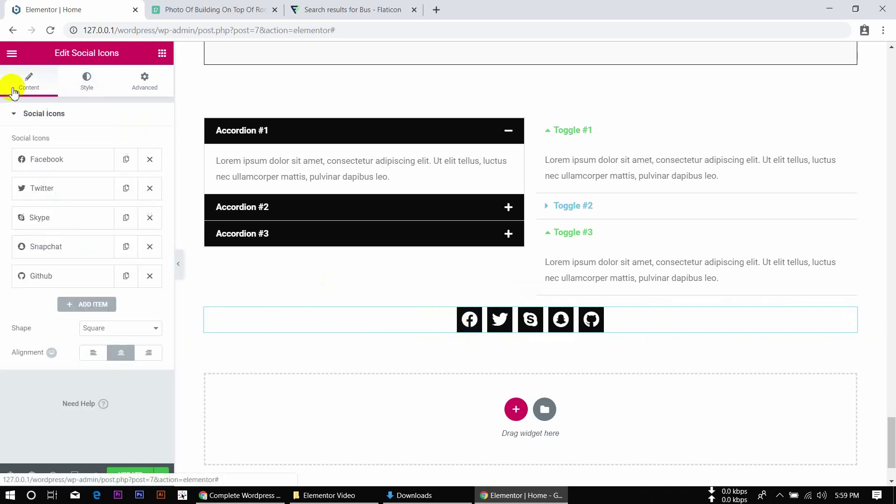
left_click(162, 53)
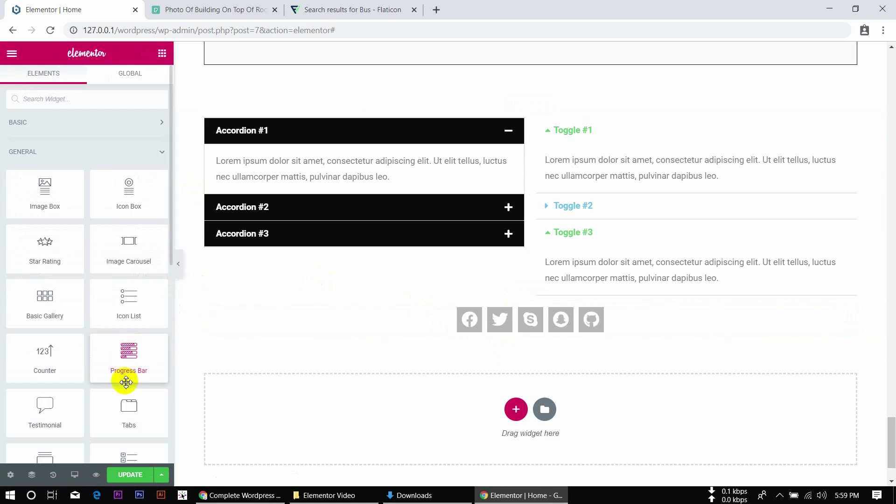
scroll(128, 351, "down", 4)
scroll(126, 383, "down", 1)
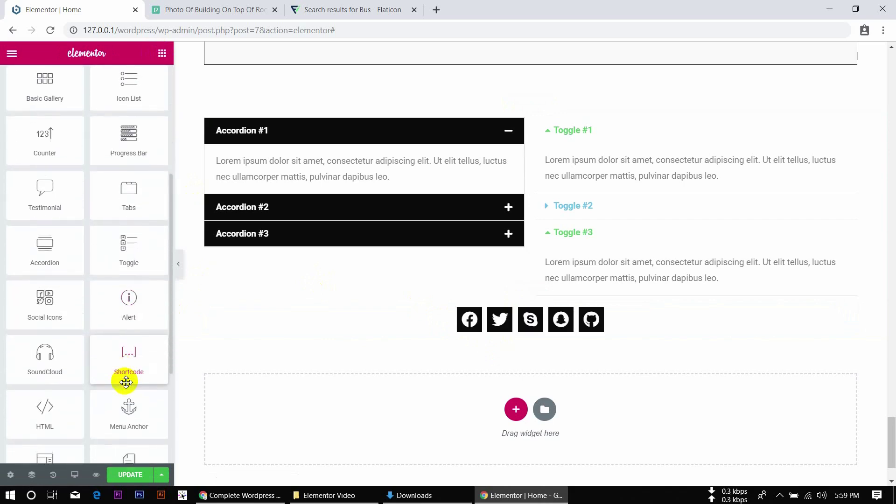
left_click(516, 409)
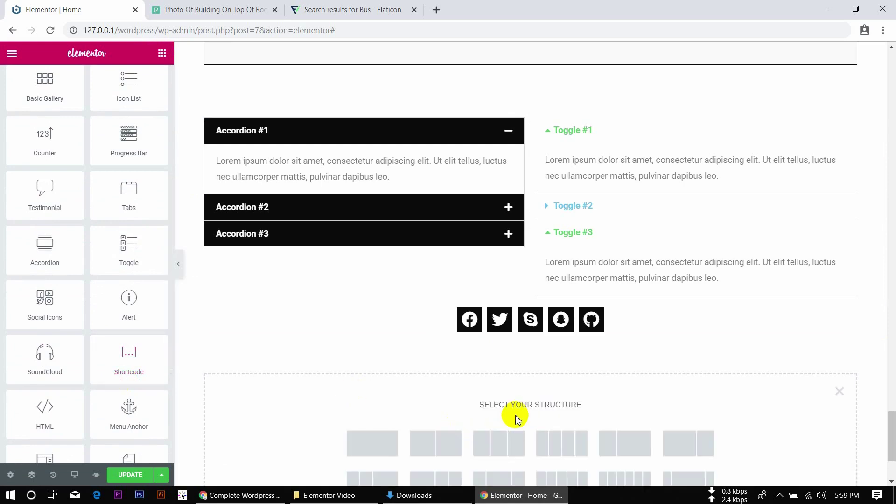
left_click(380, 446)
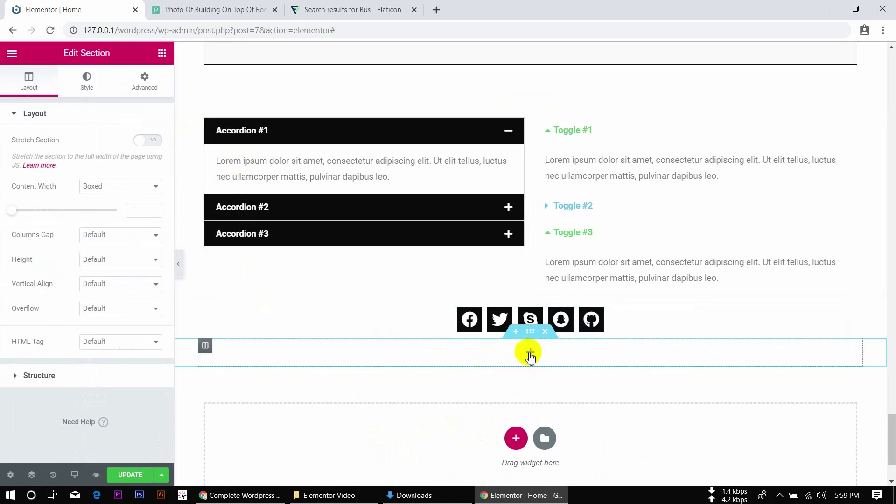
left_click(530, 354)
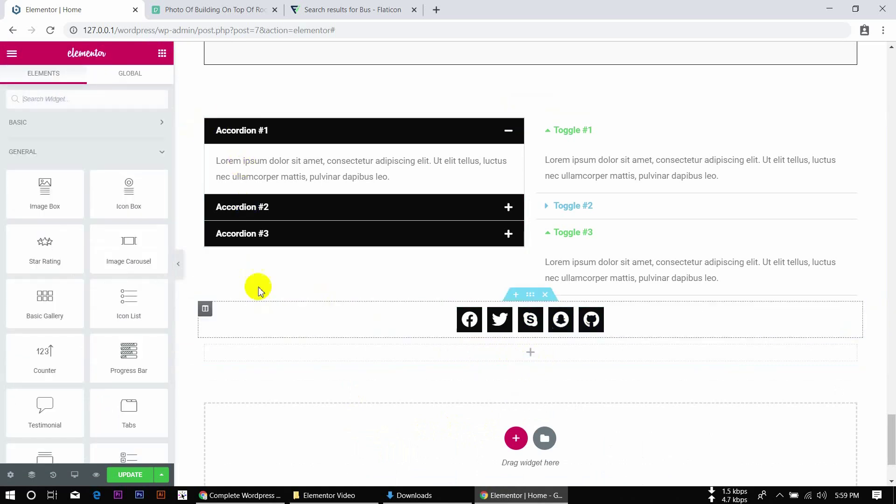
- Place an Alert widget in the empty section below the social icons
scroll(91, 312, "down", 5)
scroll(91, 311, "down", 3)
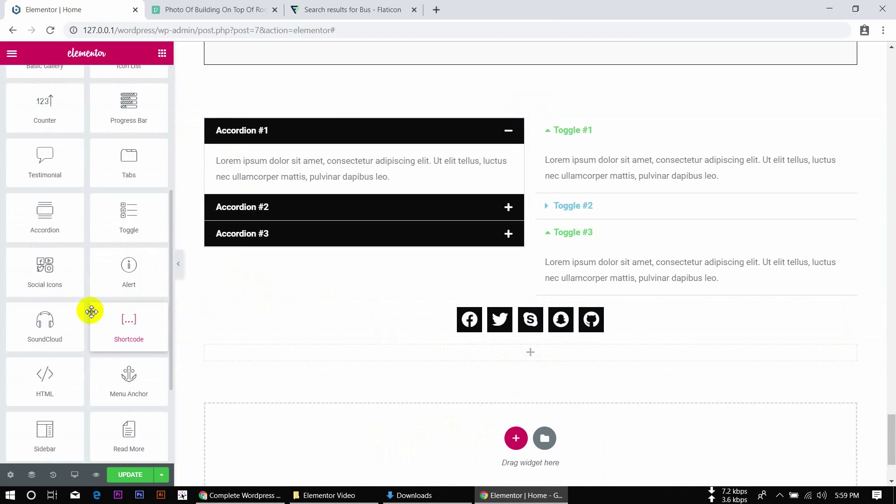
scroll(91, 312, "up", 1)
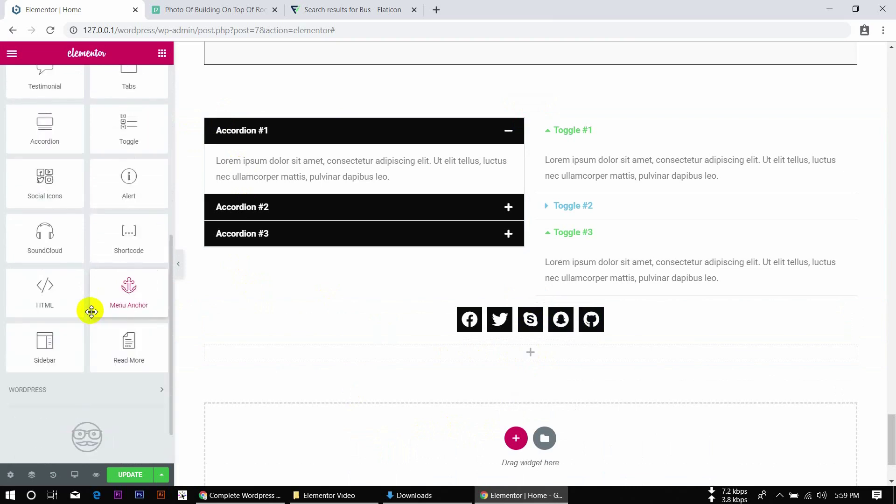
scroll(91, 312, "up", 2)
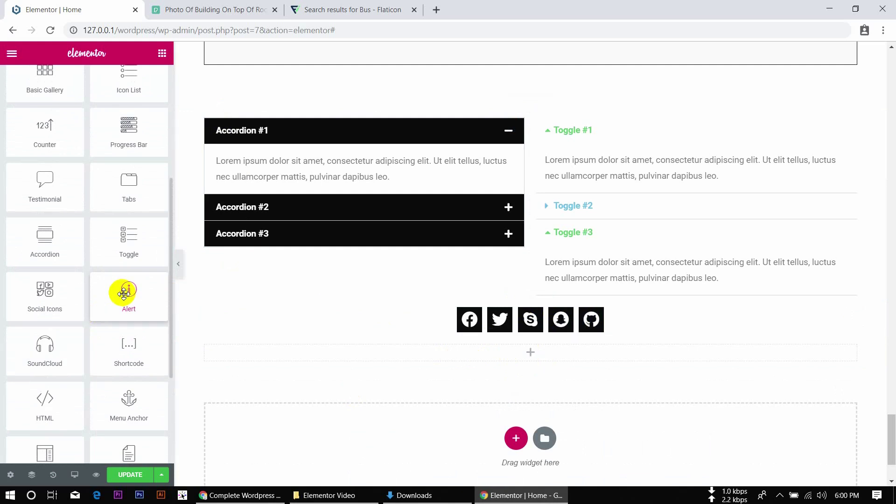
left_click_drag(124, 293, 527, 353)
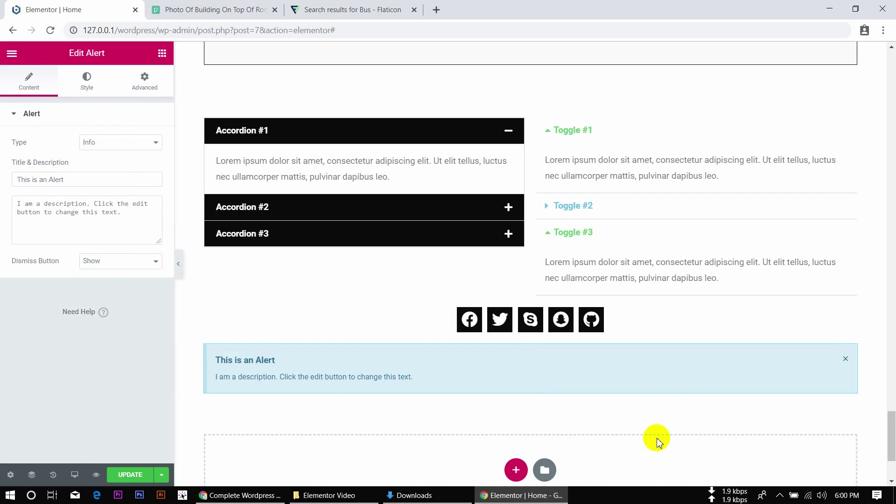
- Try the Success type on the alert and switch it to Warning
left_click(155, 146)
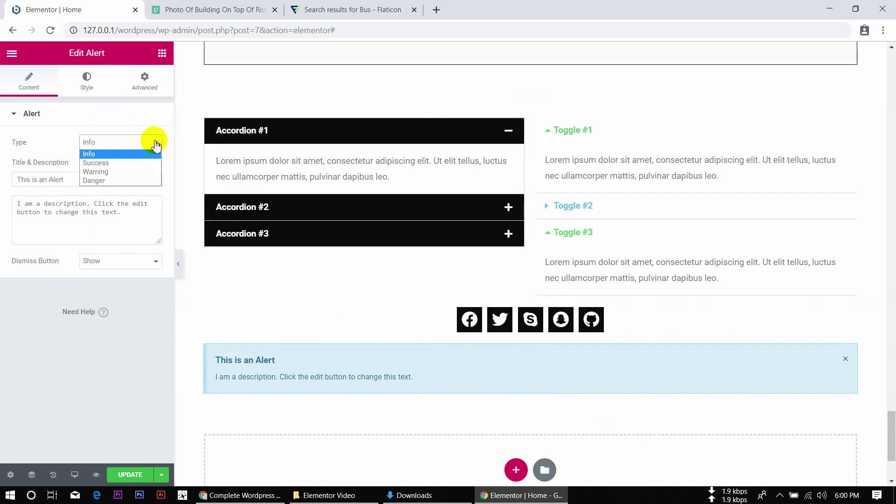
left_click(148, 164)
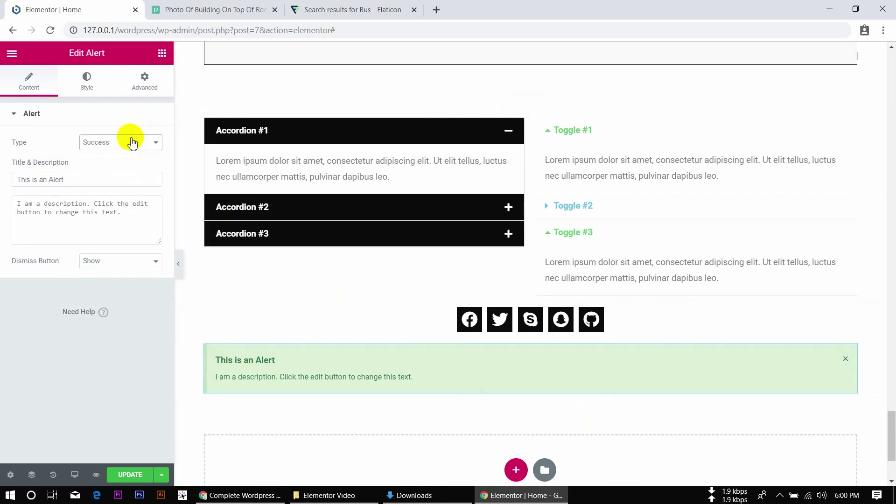
left_click(131, 141)
left_click(136, 171)
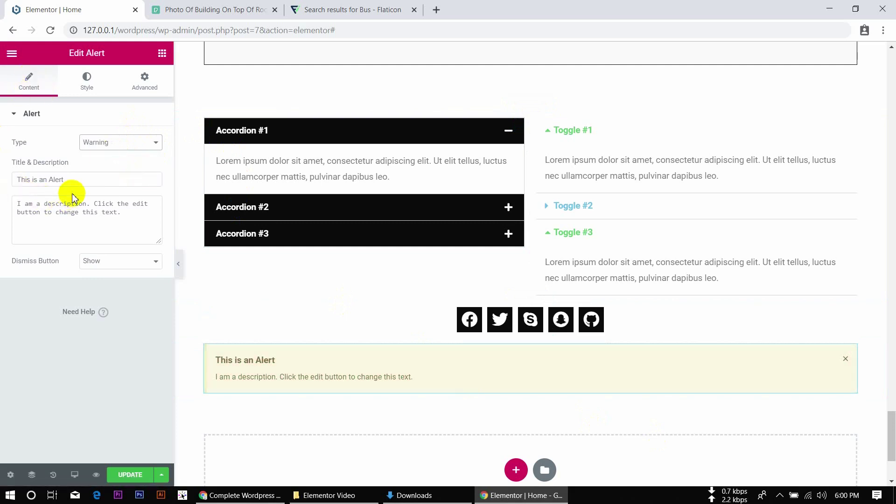
- Dismiss the alert on the page, leaving its Dismiss Button option on Show
left_click(106, 260)
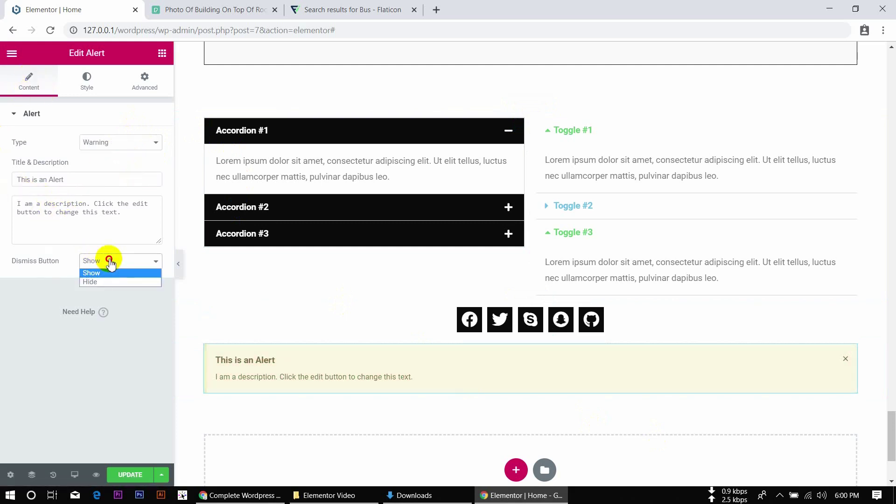
left_click(849, 365)
left_click(849, 365)
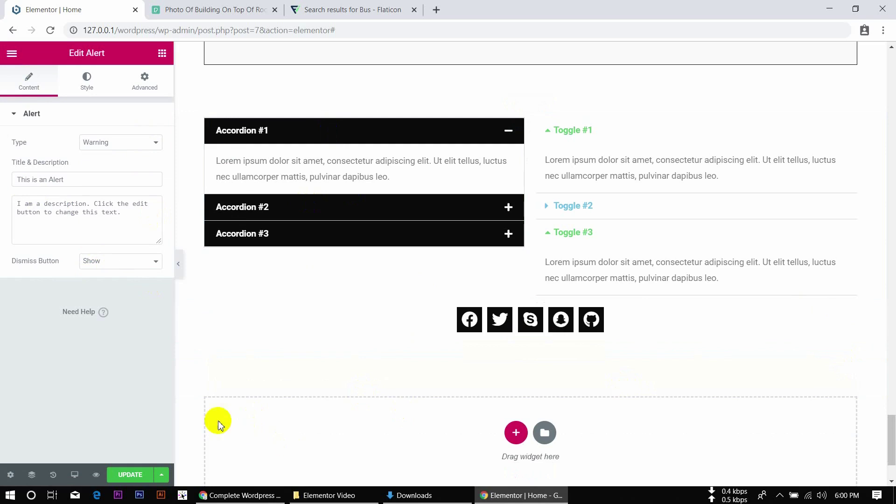
- Try Hide for the alert's Dismiss Button, return it to Show, and delete the section holding the alert
left_click(90, 265)
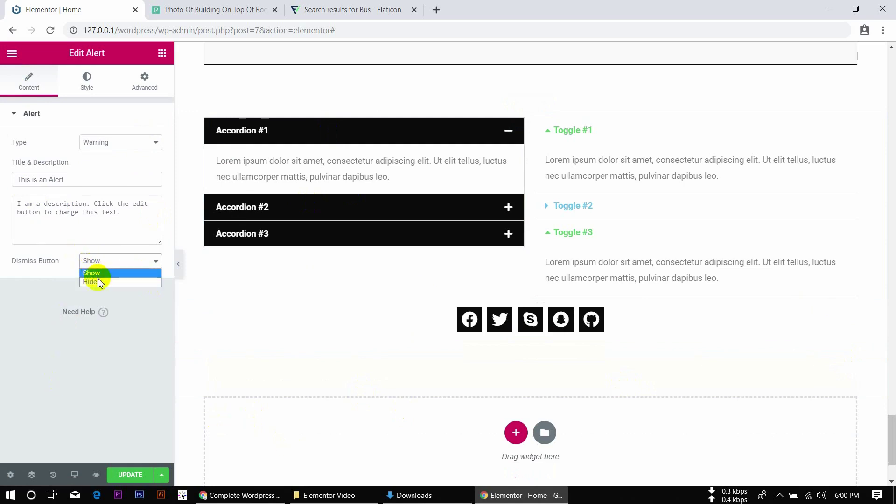
left_click(97, 280)
left_click(104, 269)
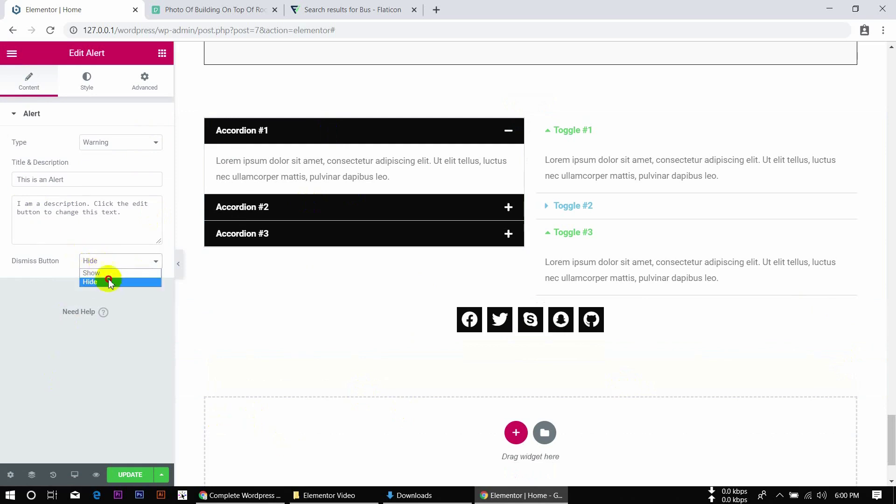
left_click(108, 276)
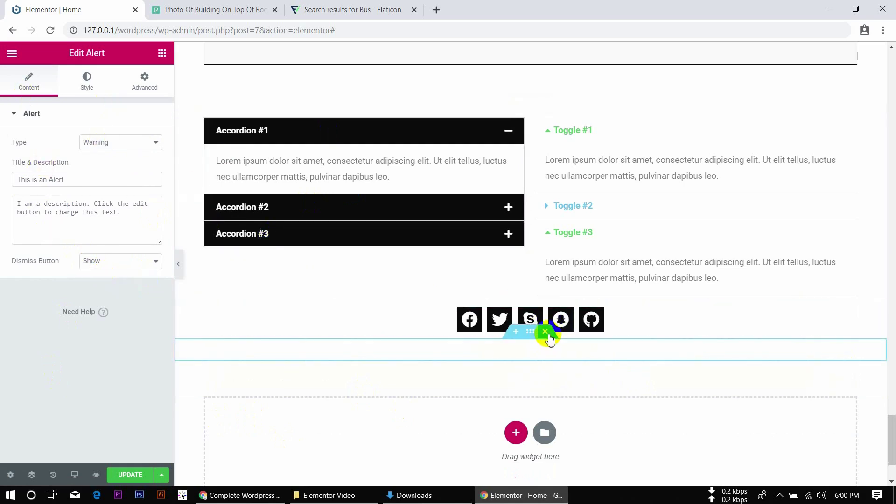
left_click(545, 334)
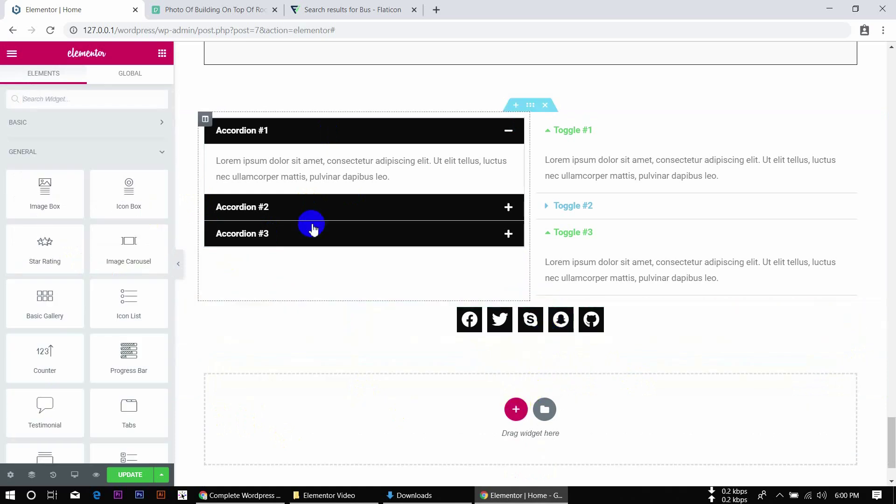
- Place a new Alert widget directly below the social icons and set its type to Danger
scroll(102, 352, "down", 8)
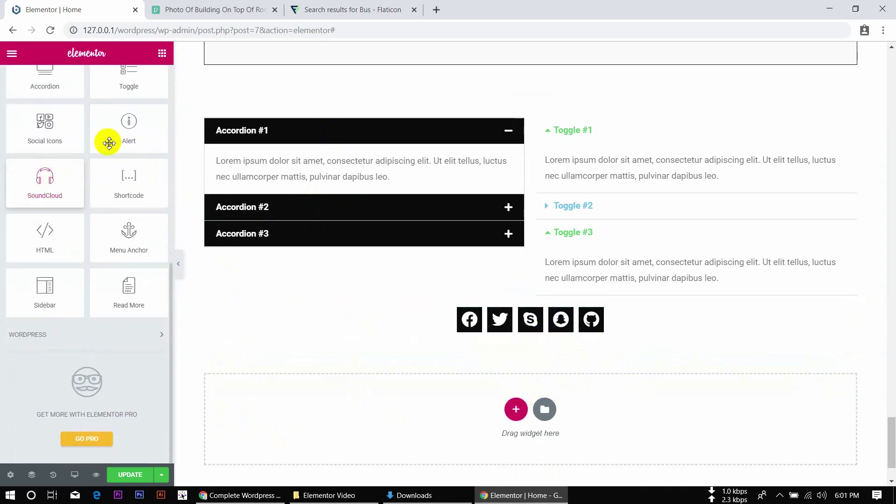
left_click_drag(106, 136, 504, 339)
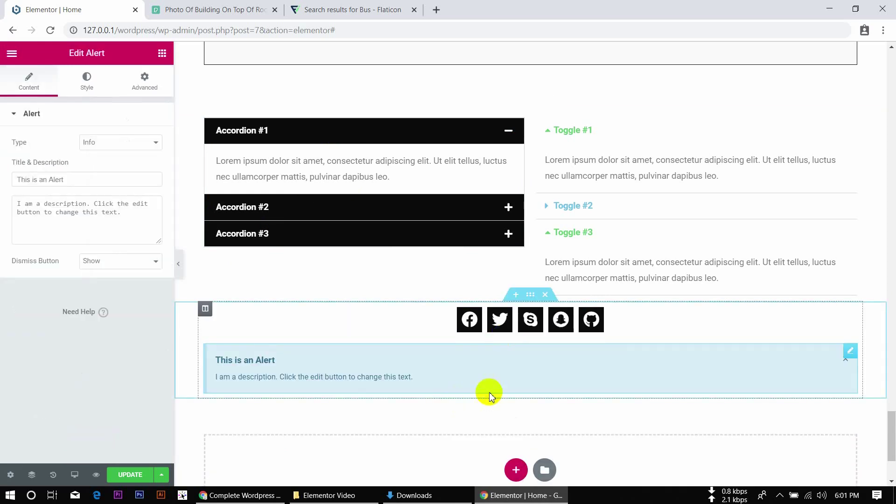
left_click(112, 143)
left_click(115, 181)
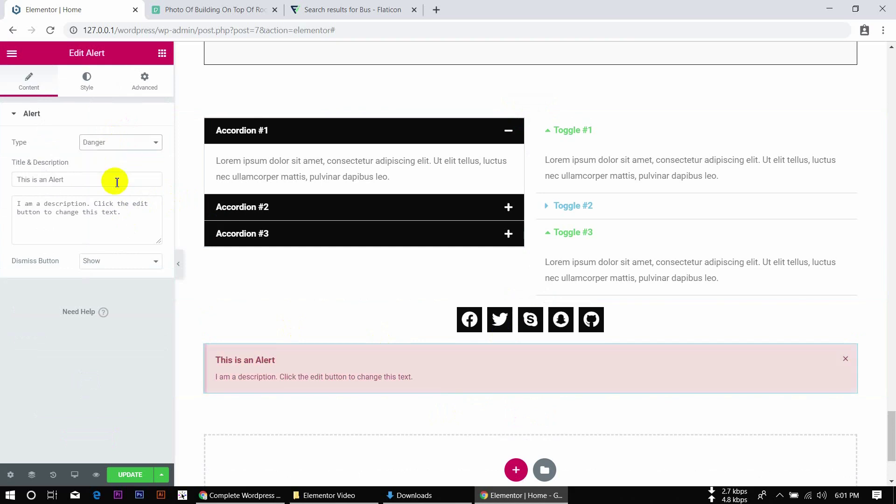
- Set the alert's background color to a light red
left_click(87, 77)
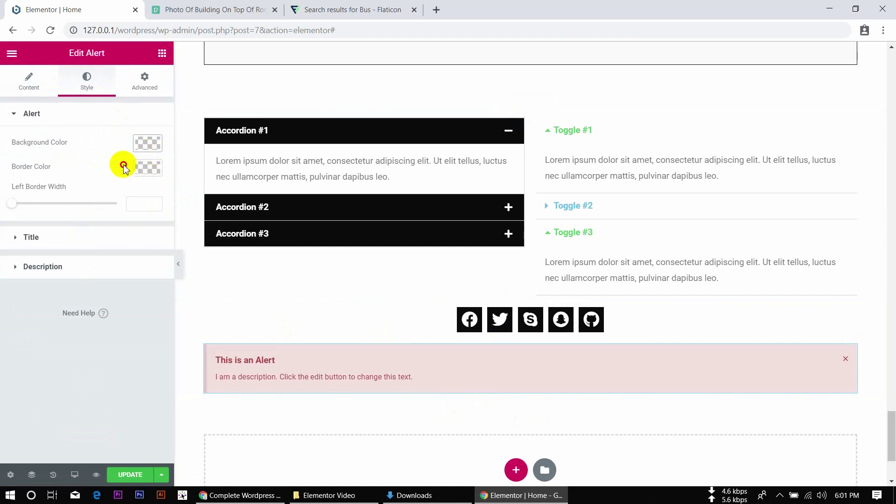
left_click(161, 146)
left_click(159, 144)
left_click(157, 143)
left_click(157, 143)
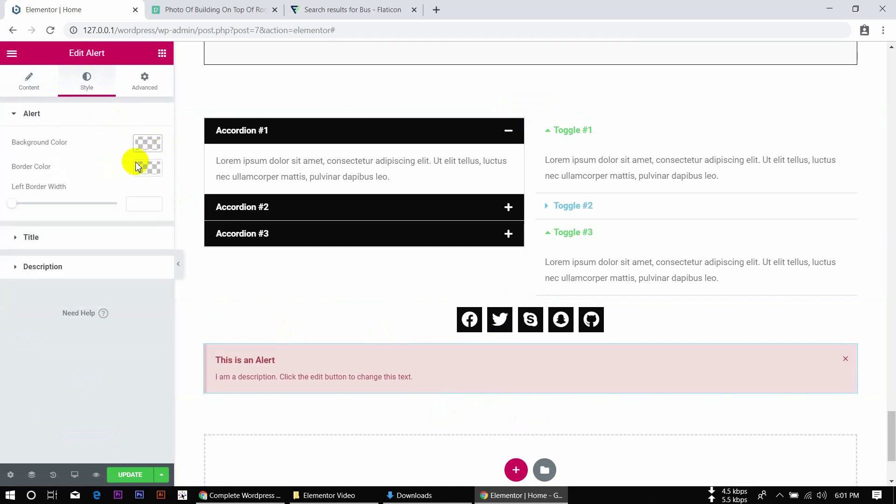
left_click(153, 140)
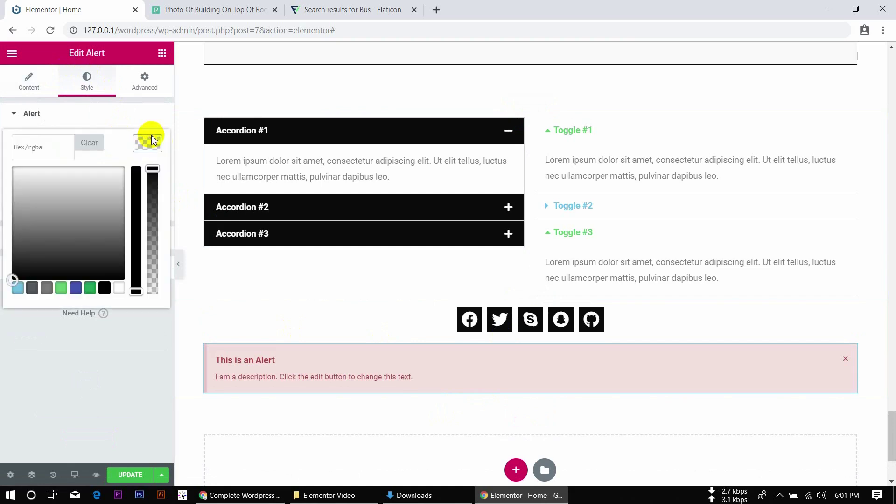
left_click(60, 288)
left_click(86, 252)
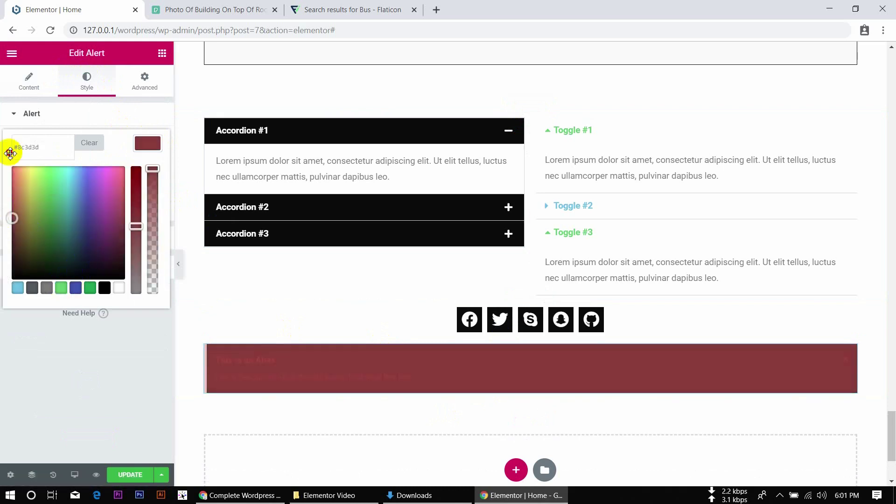
left_click(2, 136)
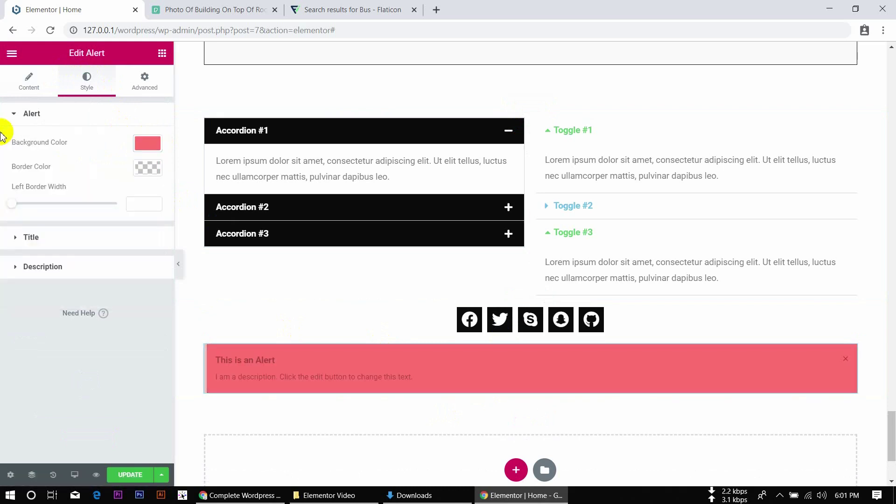
- Set the alert's title text color to white
left_click(111, 242)
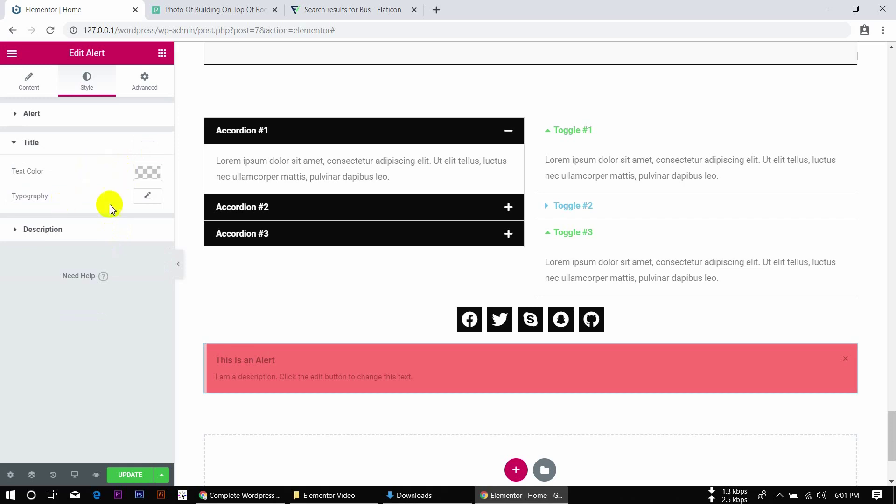
left_click(88, 229)
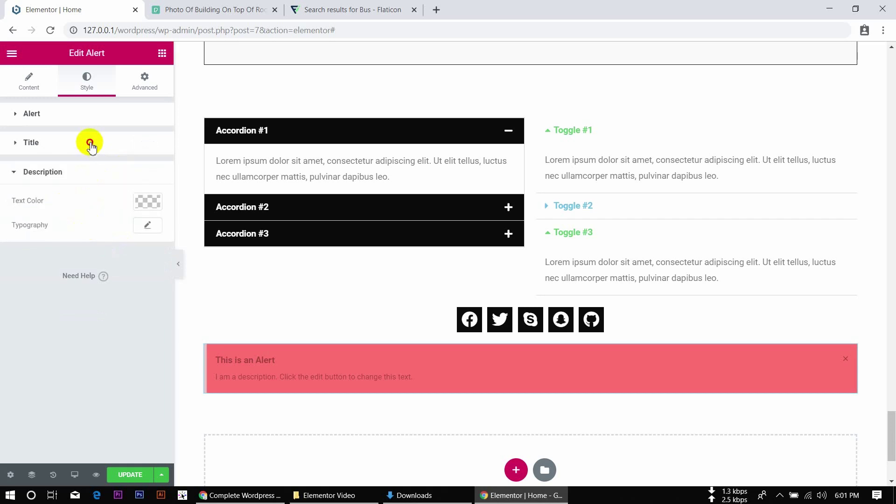
left_click(89, 144)
left_click(148, 174)
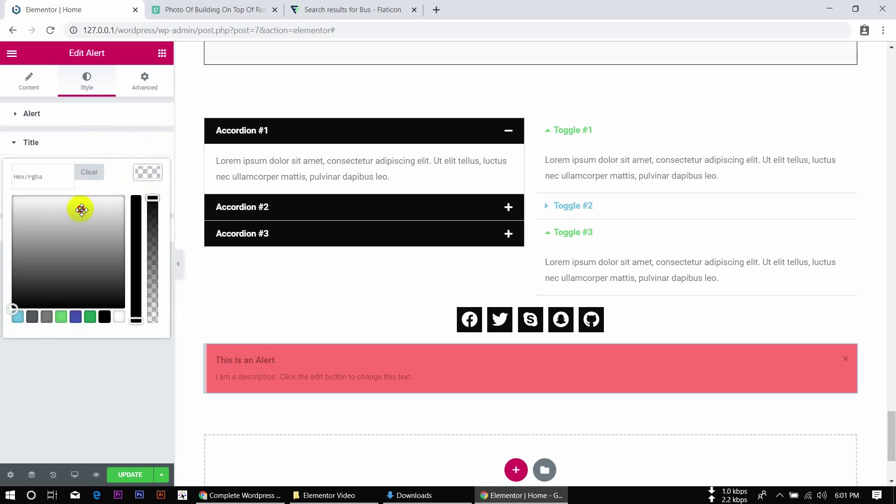
left_click(91, 176)
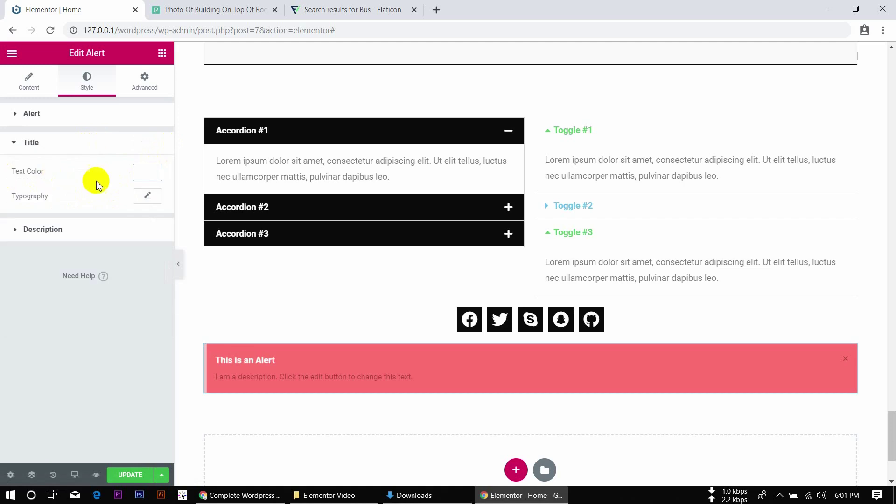
- Set the alert's description text color to white
left_click(95, 229)
left_click(143, 201)
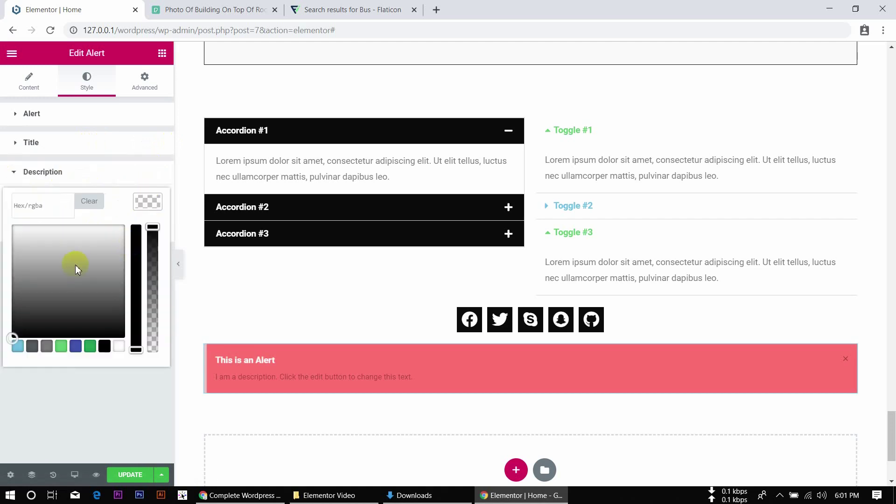
left_click(2, 220)
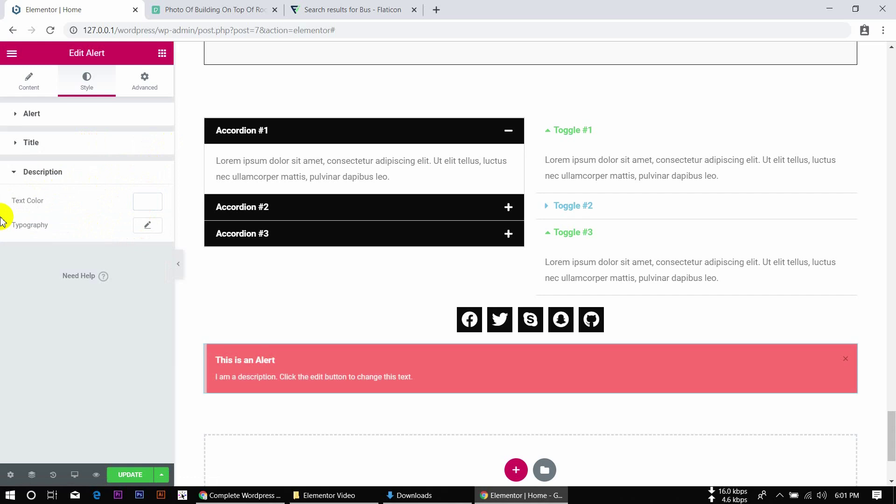
- Place a SoundCloud widget directly below the alert and review its link and additional options
left_click(162, 55)
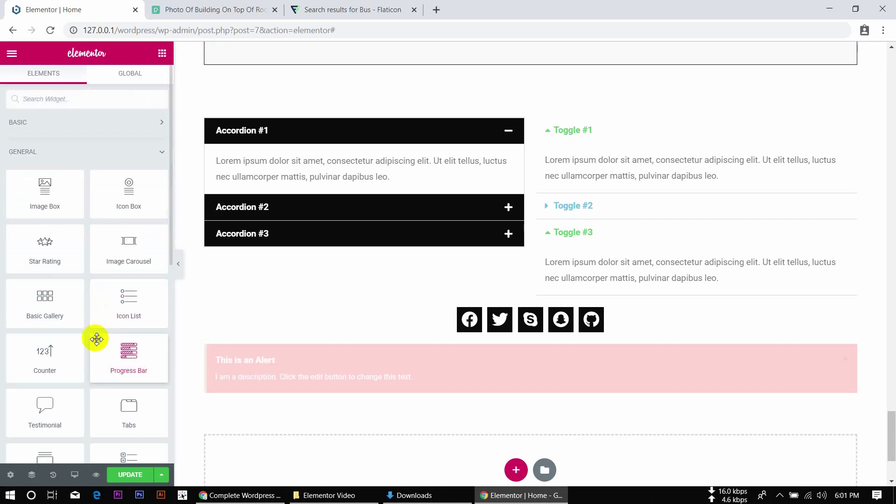
scroll(95, 338, "down", 6)
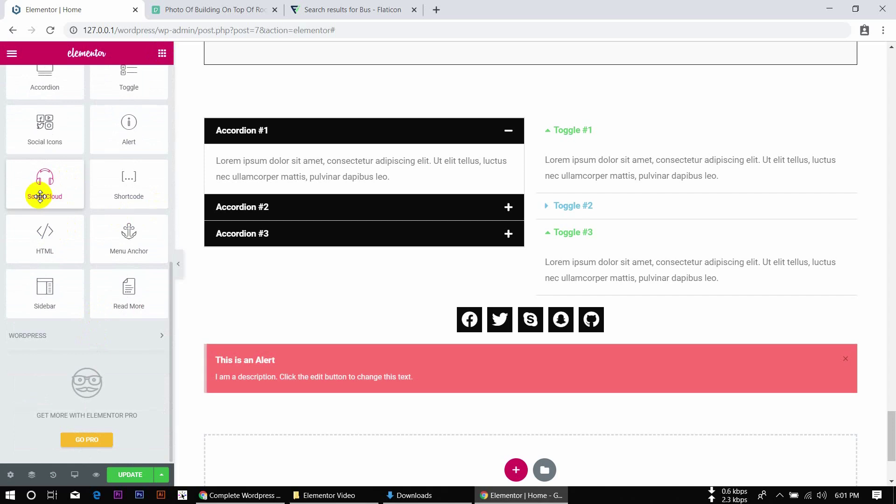
left_click_drag(40, 196, 495, 391)
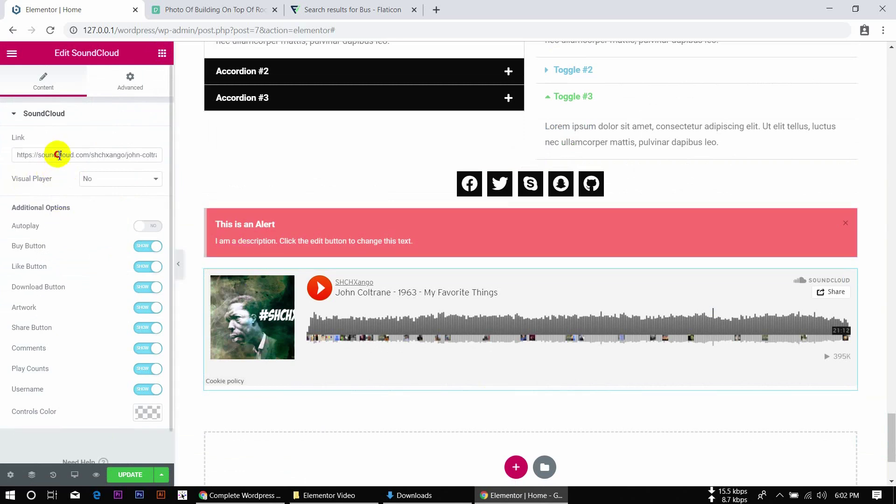
triple_click(60, 156)
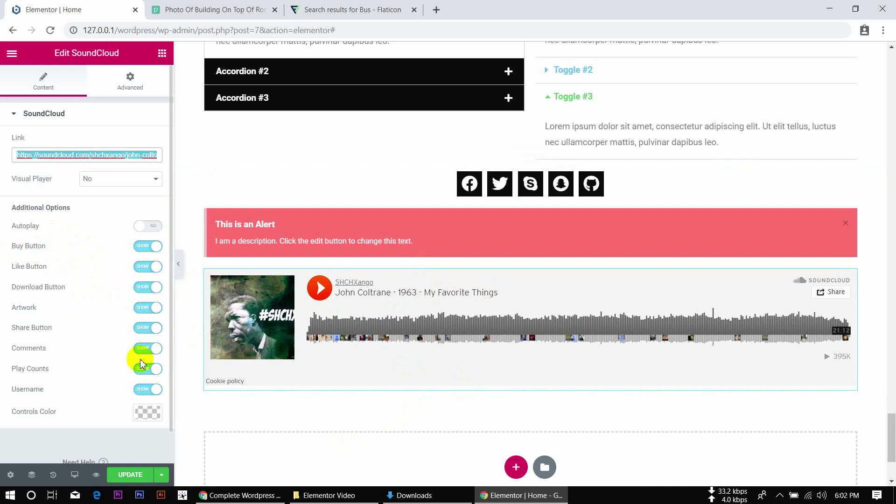
scroll(141, 360, "down", 1)
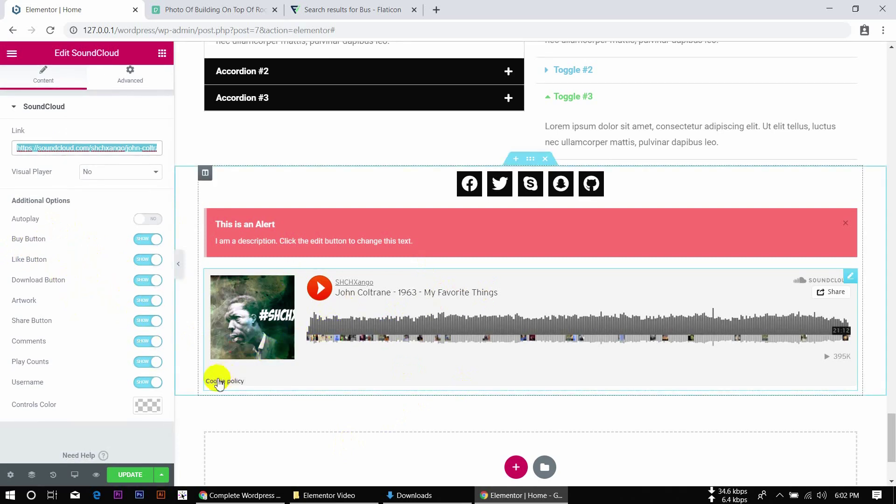
scroll(130, 366, "down", 1)
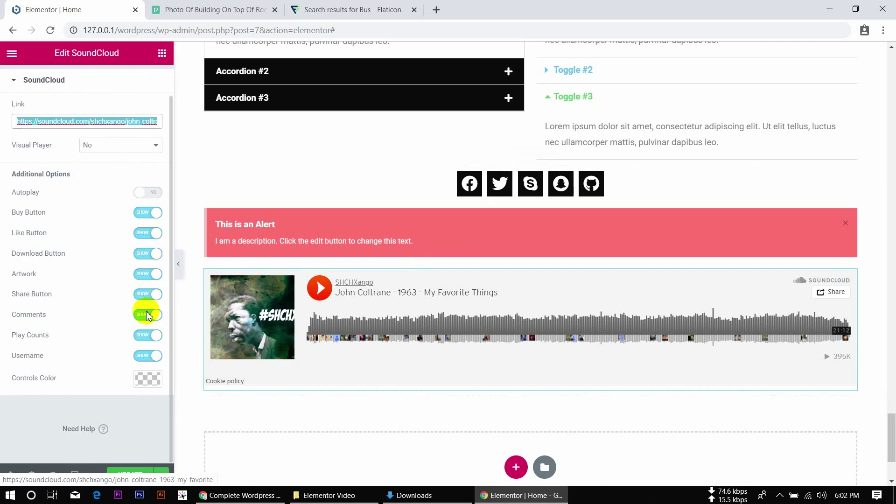
- Look through the General widgets, including Shortcode, HTML, Menu Anchor, Sidebar and Read More
left_click(162, 53)
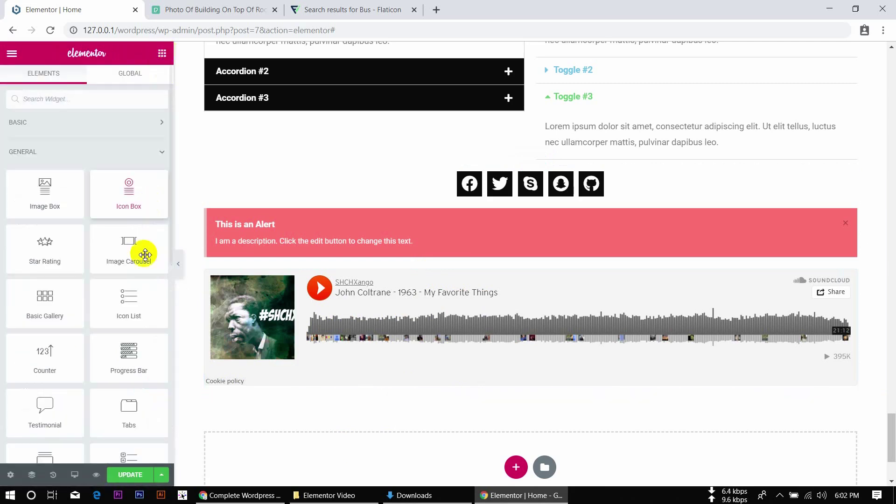
scroll(130, 326, "down", 5)
scroll(130, 327, "down", 2)
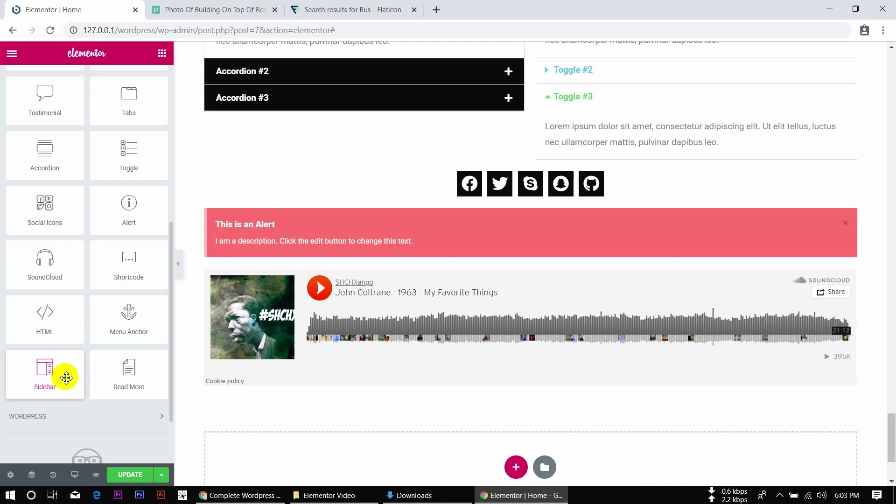
scroll(66, 378, "down", 2)
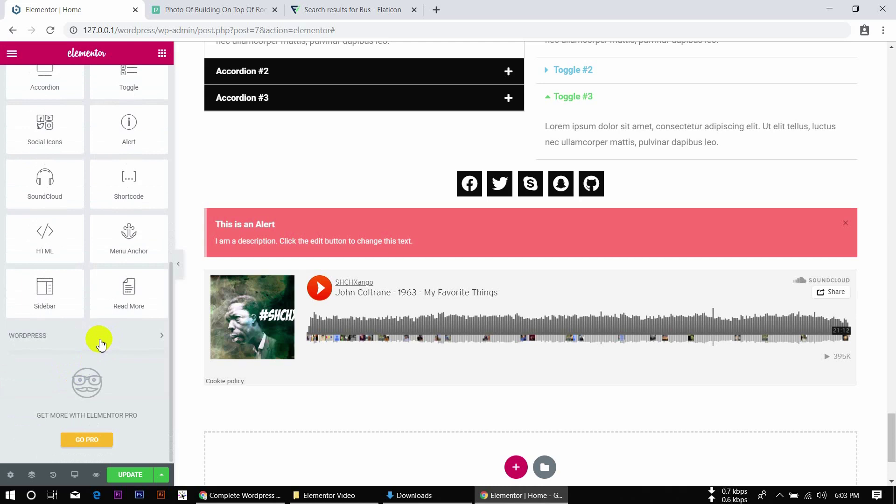
scroll(100, 342, "up", 8)
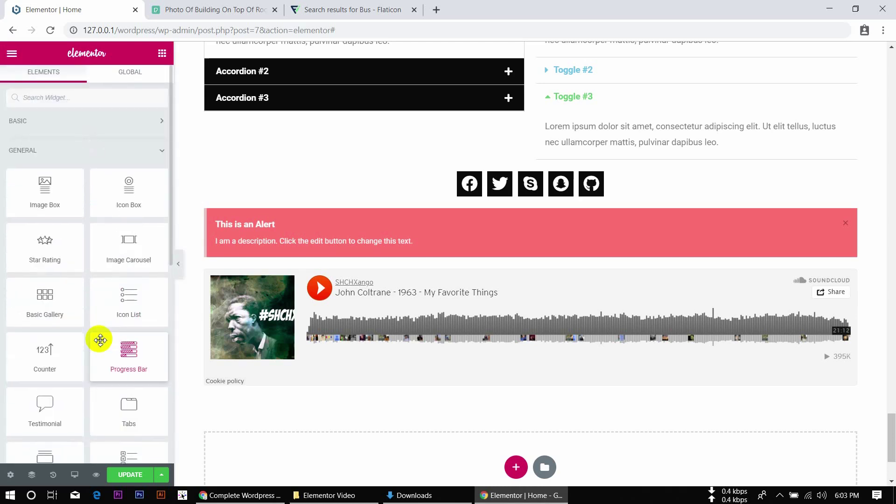
scroll(100, 342, "down", 8)
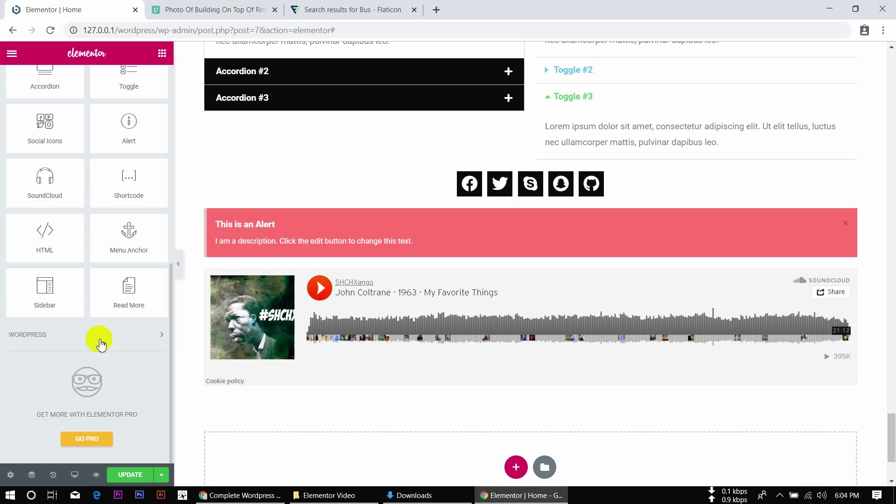
- Expand the WordPress widget category, look through its widgets from Pages to Custom HTML, and collapse the category again
left_click(101, 345)
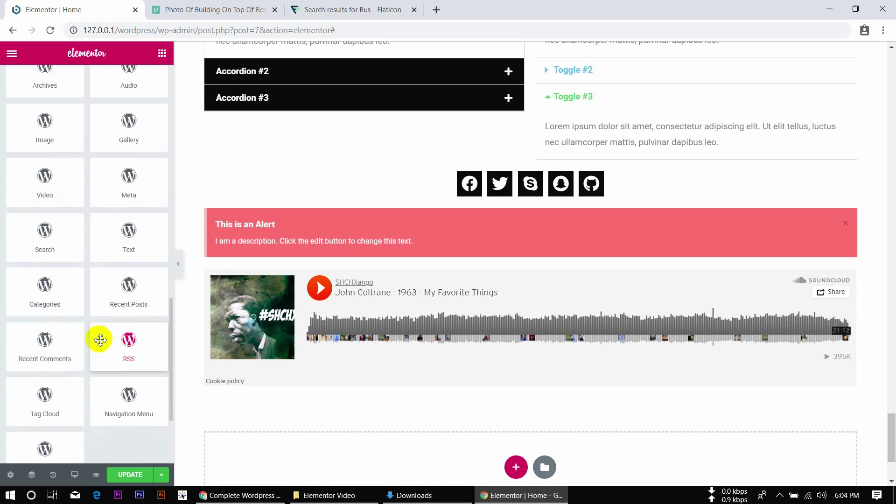
scroll(99, 341, "down", 3)
scroll(100, 341, "up", 3)
scroll(100, 340, "up", 5)
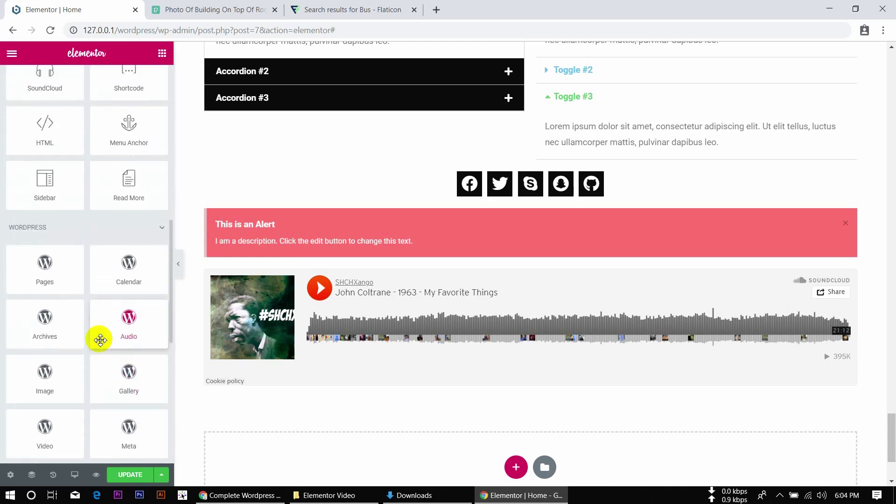
scroll(100, 340, "down", 3)
scroll(100, 340, "down", 3)
scroll(100, 340, "down", 2)
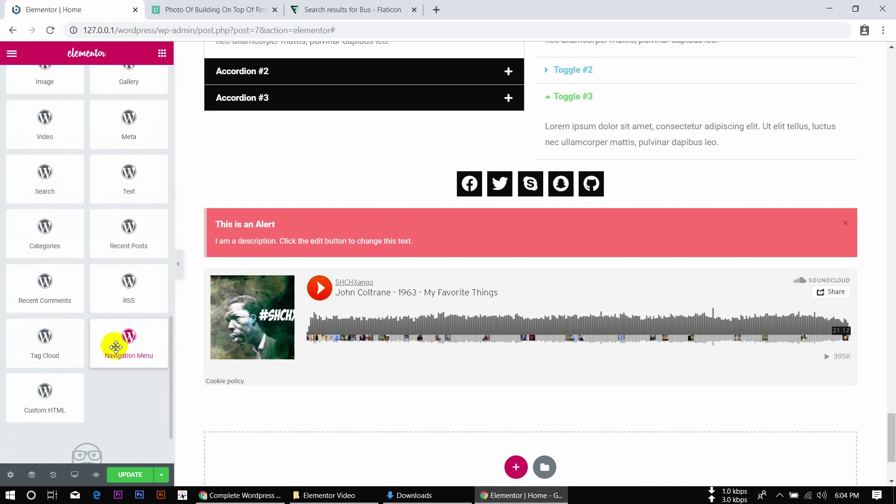
scroll(116, 347, "up", 8)
scroll(116, 347, "down", 2)
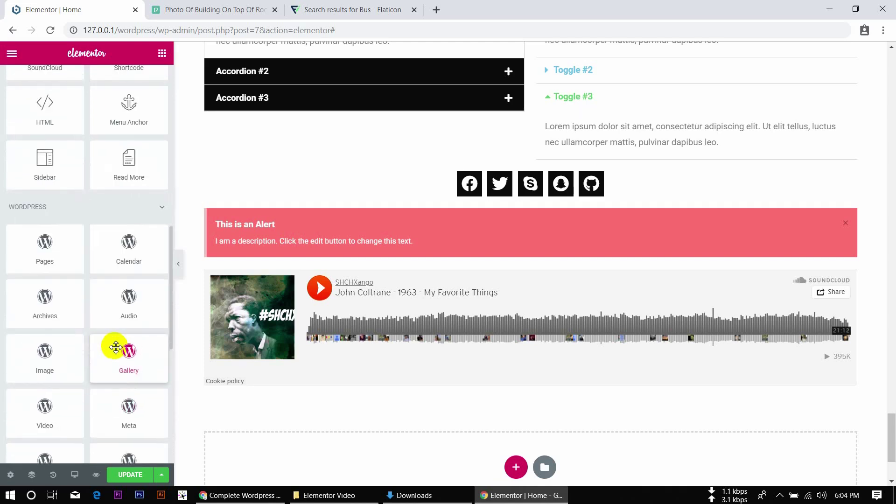
scroll(116, 346, "down", 5)
scroll(116, 347, "up", 7)
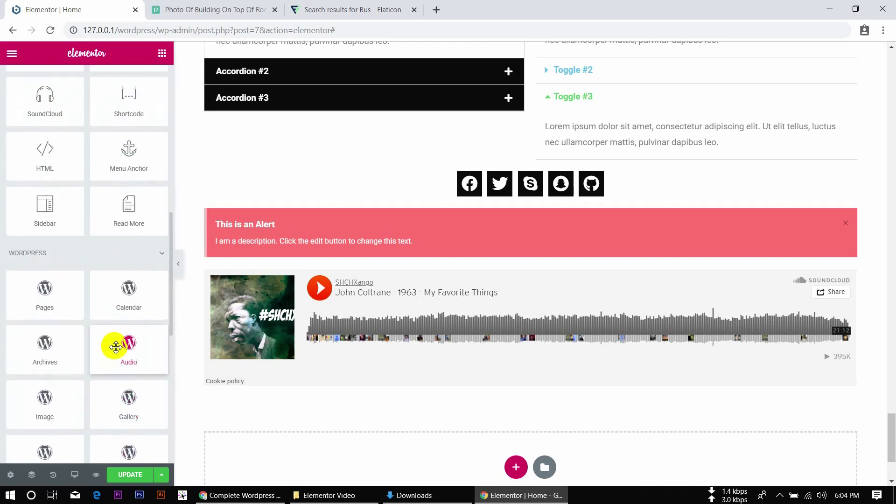
left_click(160, 256)
scroll(161, 260, "up", 7)
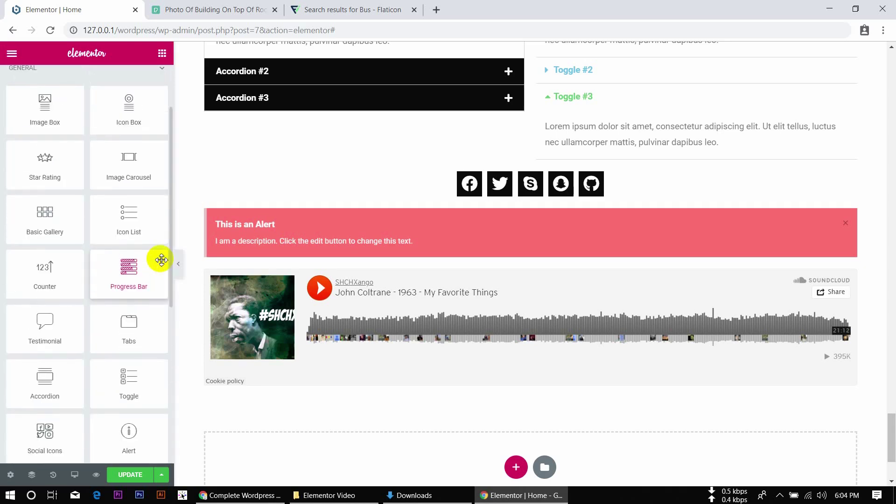